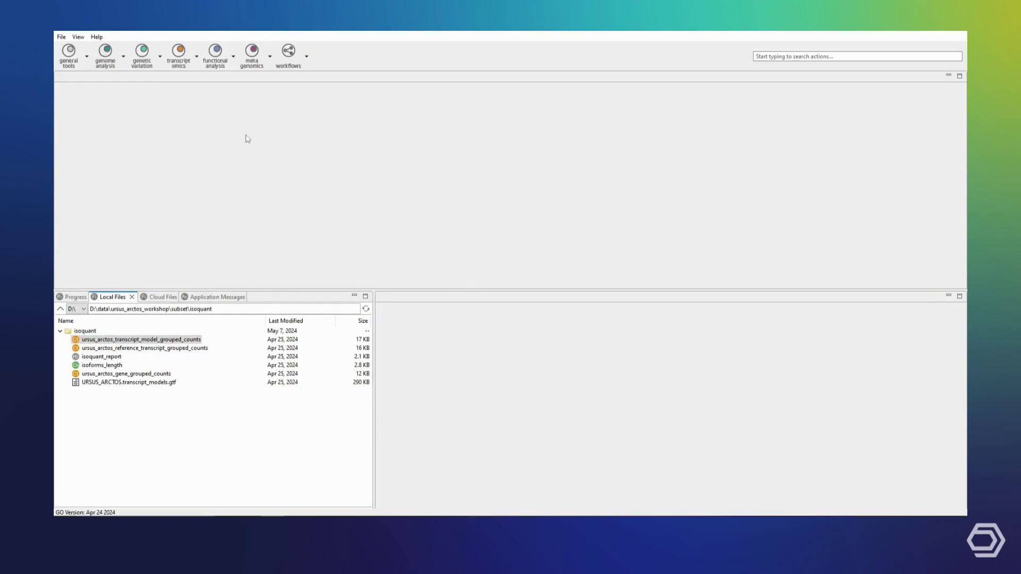
Launch Identification and Quantification with IsoQuant from Long-Read Analysis and scroll the four BAM reads.
{"action": "left_click", "coordinate": [182, 60]}
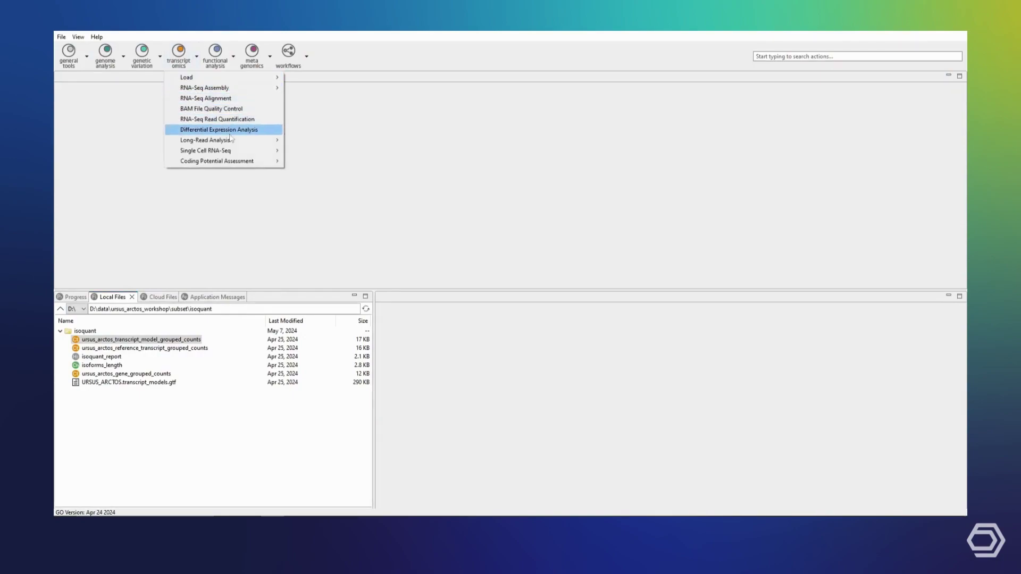
{"action": "mouse_move", "coordinate": [239, 142]}
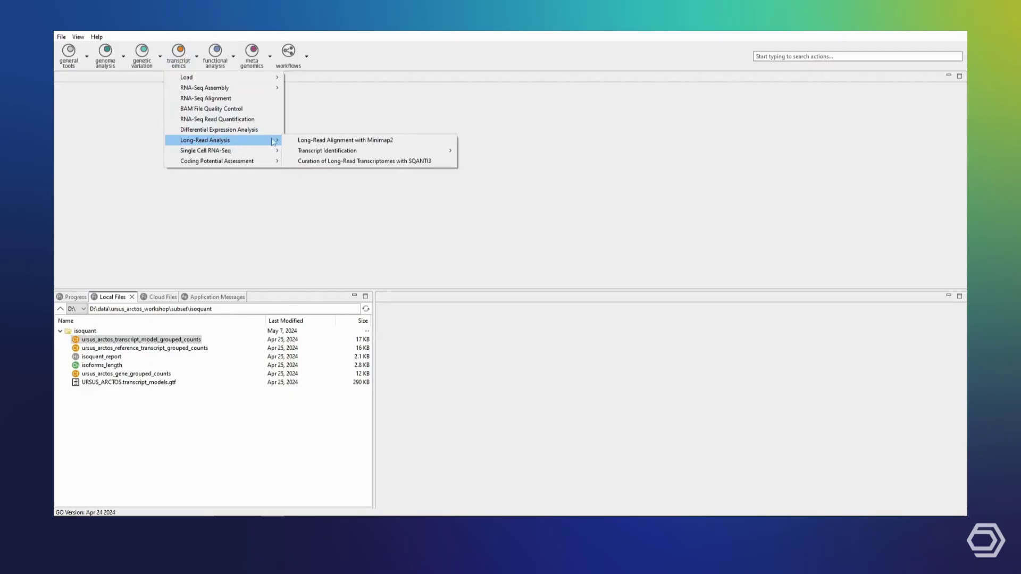
{"action": "mouse_move", "coordinate": [372, 153]}
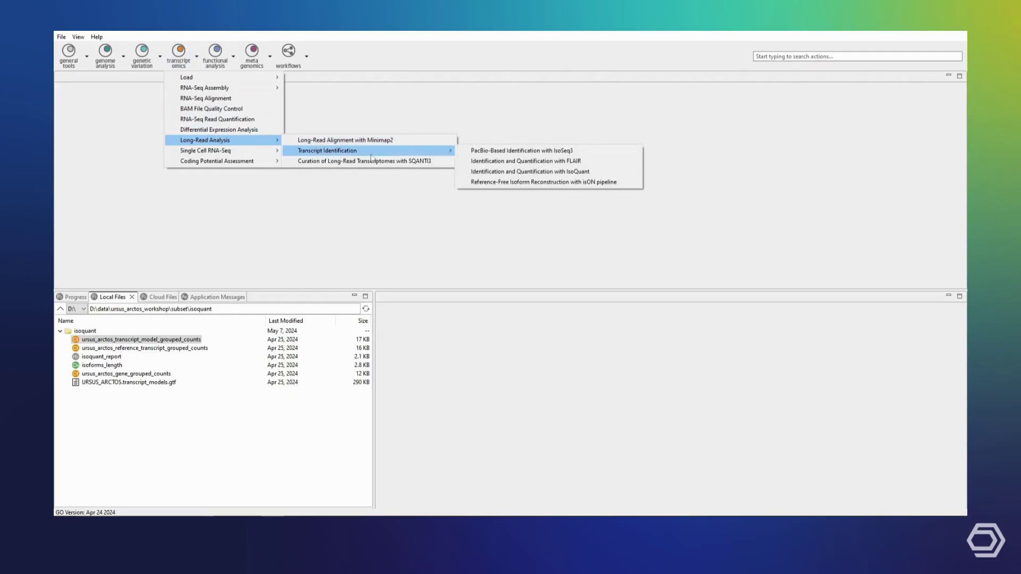
{"action": "left_click", "coordinate": [519, 171]}
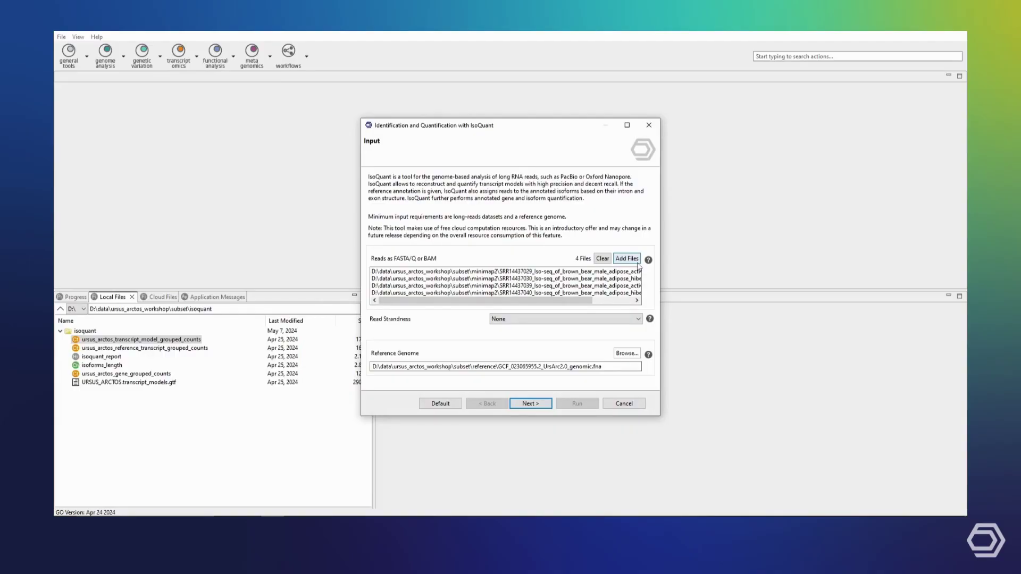
{"action": "left_click_drag", "start_coordinate": [553, 301], "coordinate": [626, 311]}
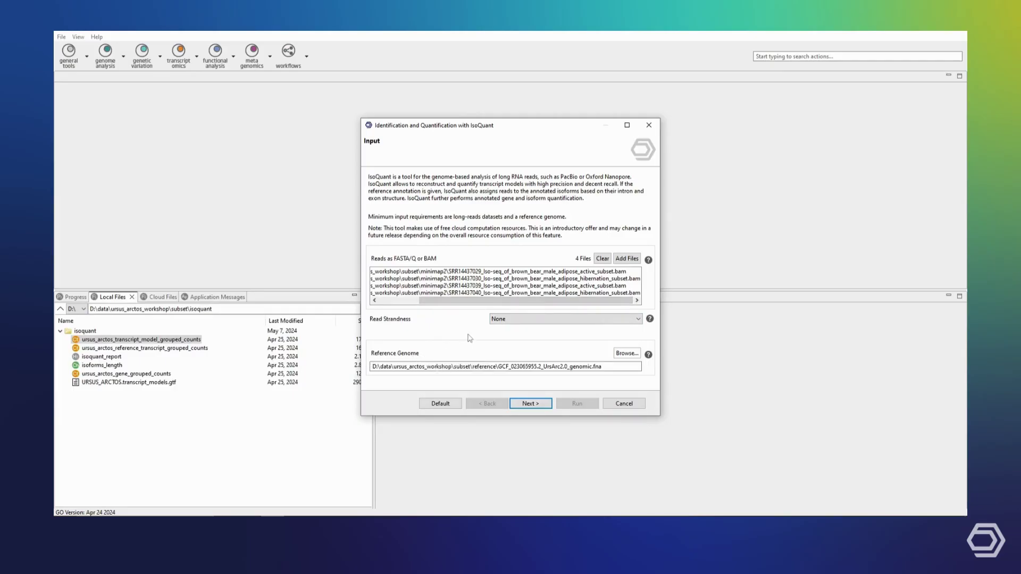
Advance past Annotation Inputs (genomic.gtf.db) to algorithm options defaulting to PacBio CCS or FLNC Reads.
{"action": "left_click", "coordinate": [525, 403]}
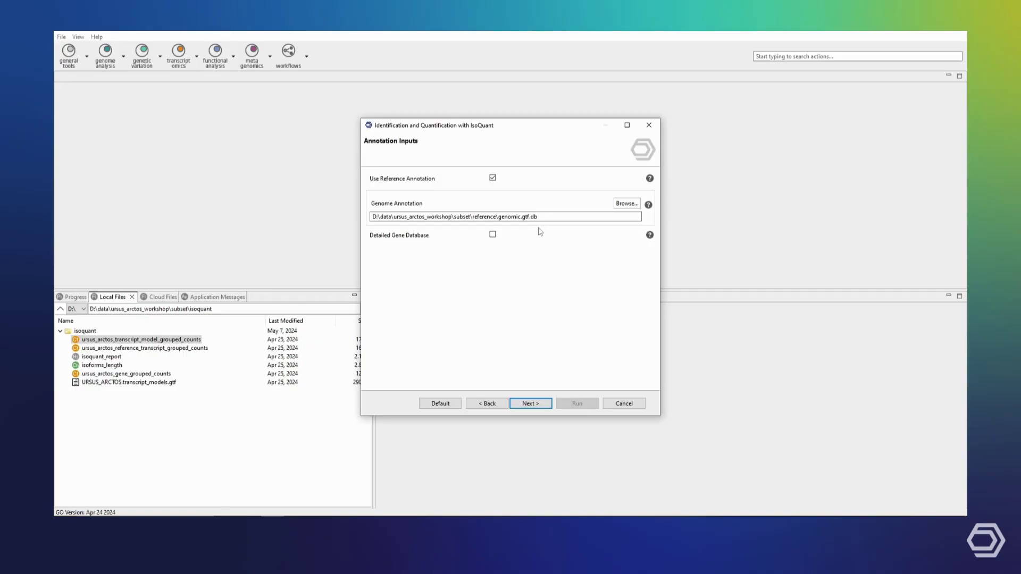
{"action": "left_click", "coordinate": [527, 403]}
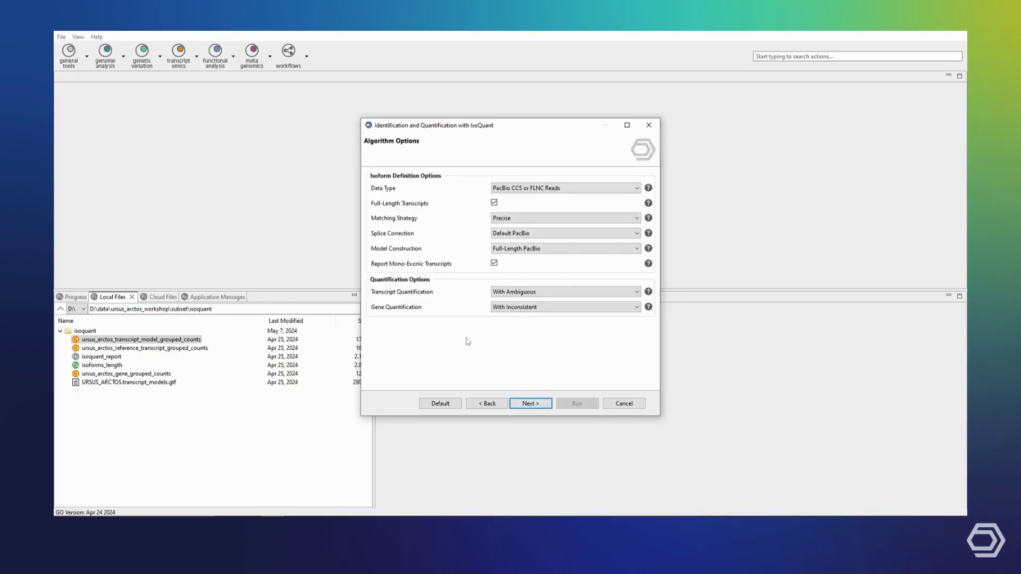
{"action": "left_click", "coordinate": [553, 189]}
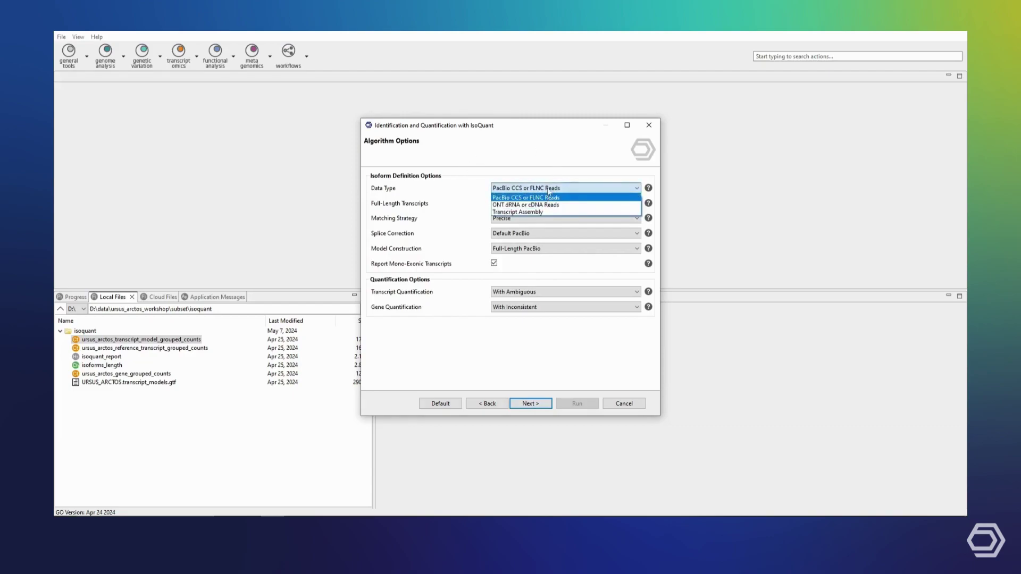
{"action": "left_click", "coordinate": [550, 198]}
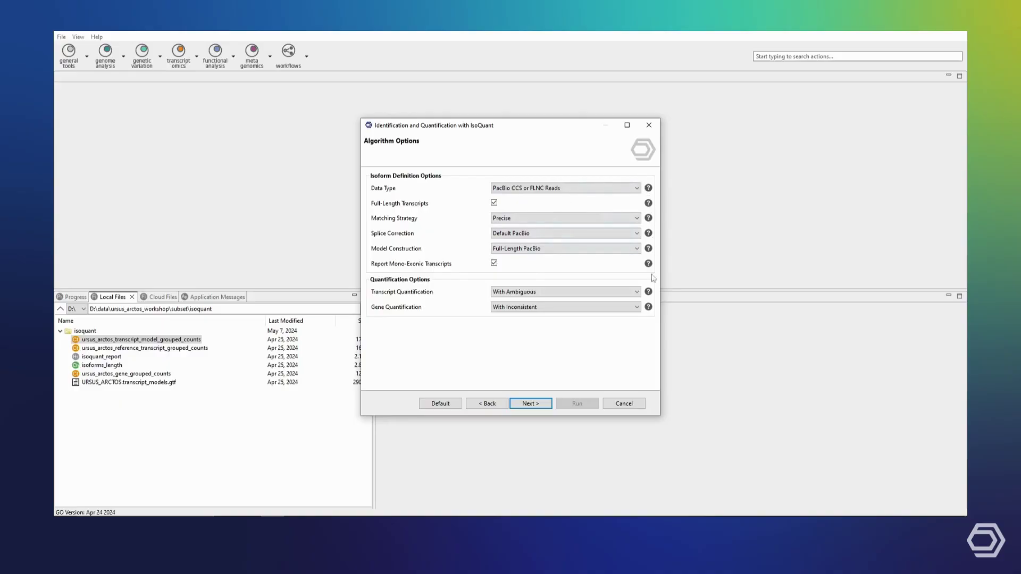
{"action": "left_click", "coordinate": [648, 189]}
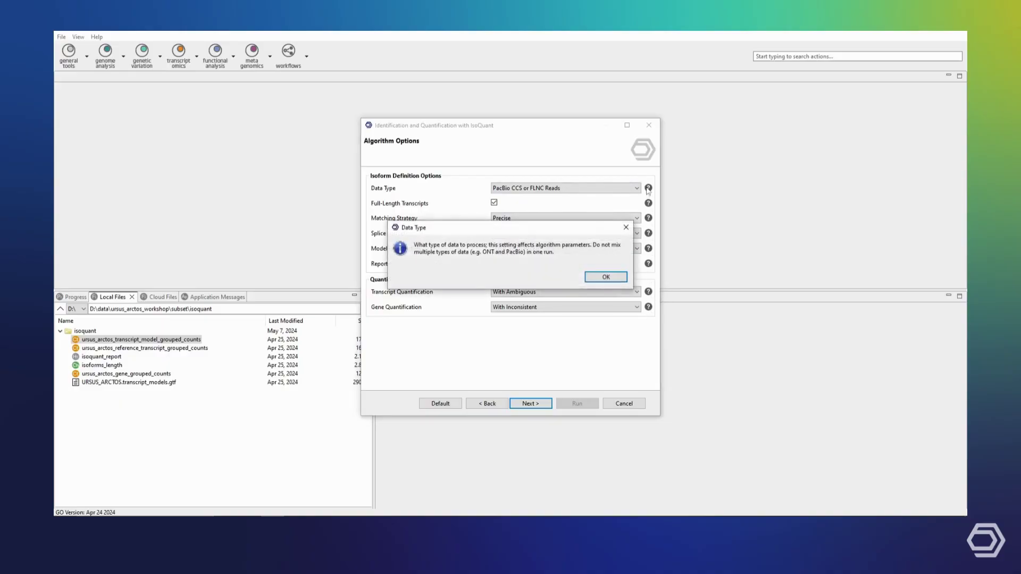
{"action": "left_click", "coordinate": [606, 277]}
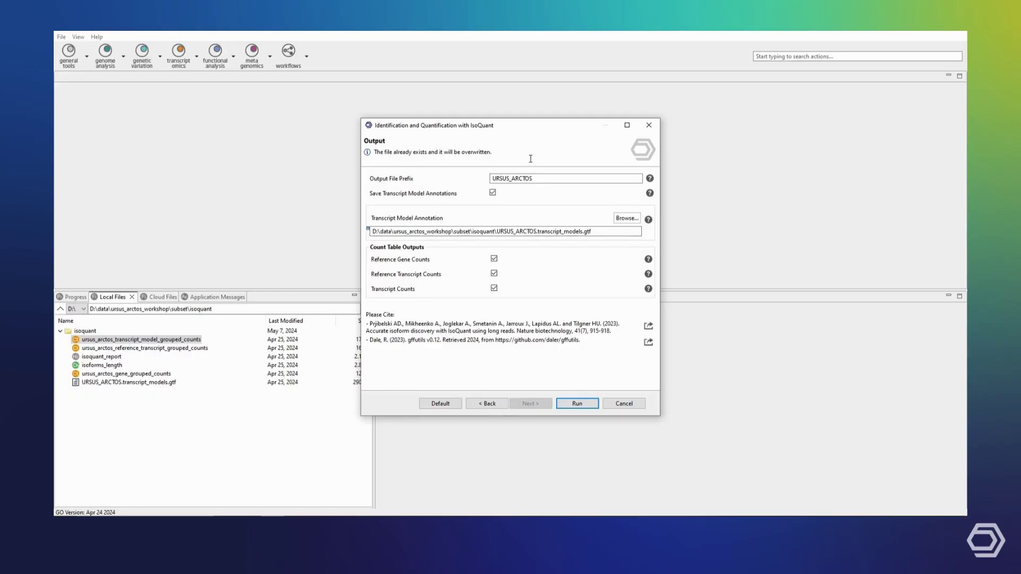
Inspect the URSUS_ARCTOS output file prefix, then cancel the IsoQuant setup.
{"action": "left_click_drag", "start_coordinate": [534, 178], "coordinate": [490, 179]}
{"action": "left_click", "coordinate": [540, 178]}
{"action": "left_click", "coordinate": [624, 404]}
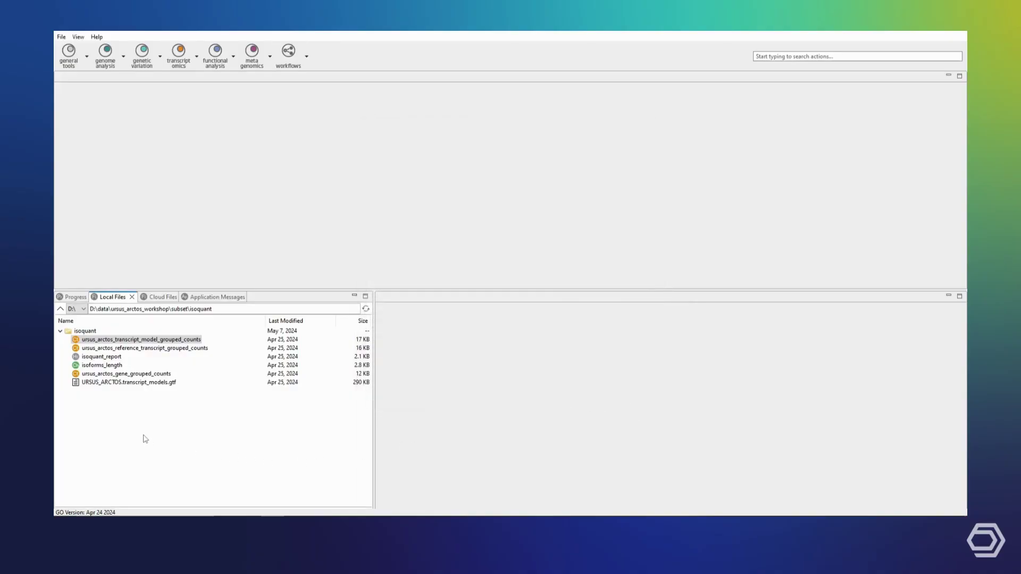
Open isoquant_report, scroll through its statistics, then open the isoforms_length histogram.
{"action": "double_click", "coordinate": [108, 358]}
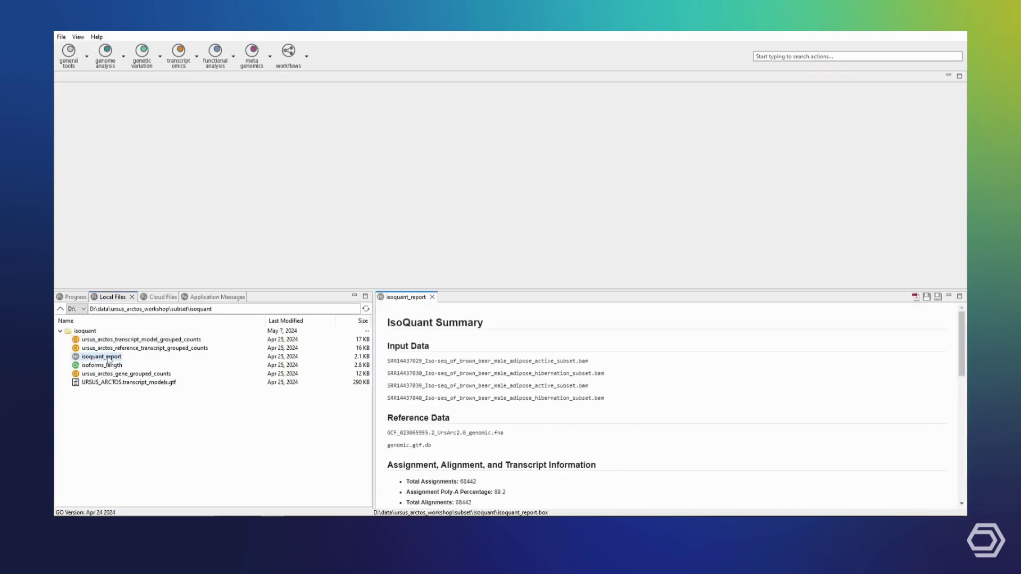
{"action": "scroll", "coordinate": [584, 369], "scroll_direction": "down", "scroll_amount": 3}
{"action": "scroll", "coordinate": [585, 368], "scroll_direction": "down", "scroll_amount": 4}
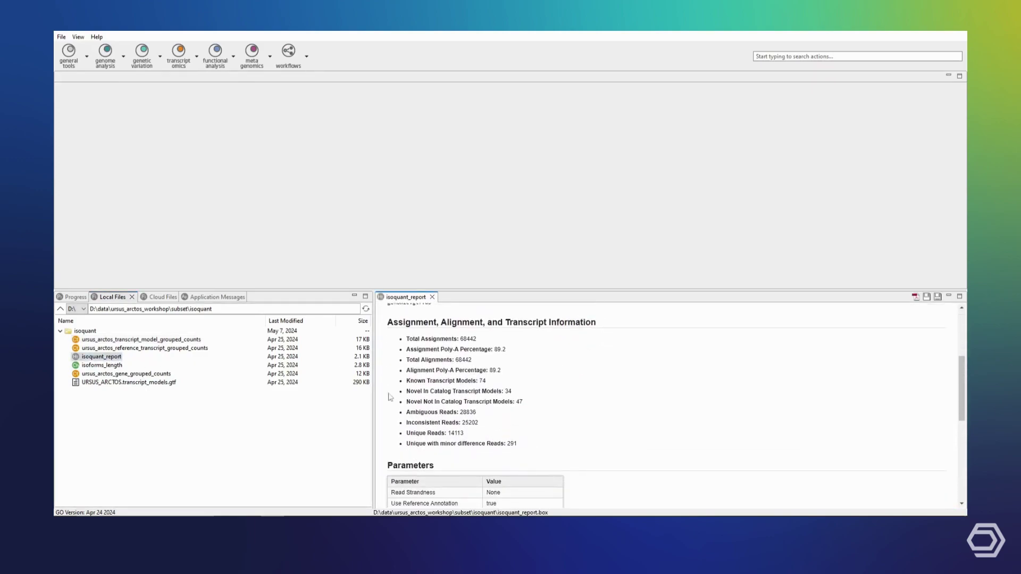
{"action": "left_click", "coordinate": [126, 383]}
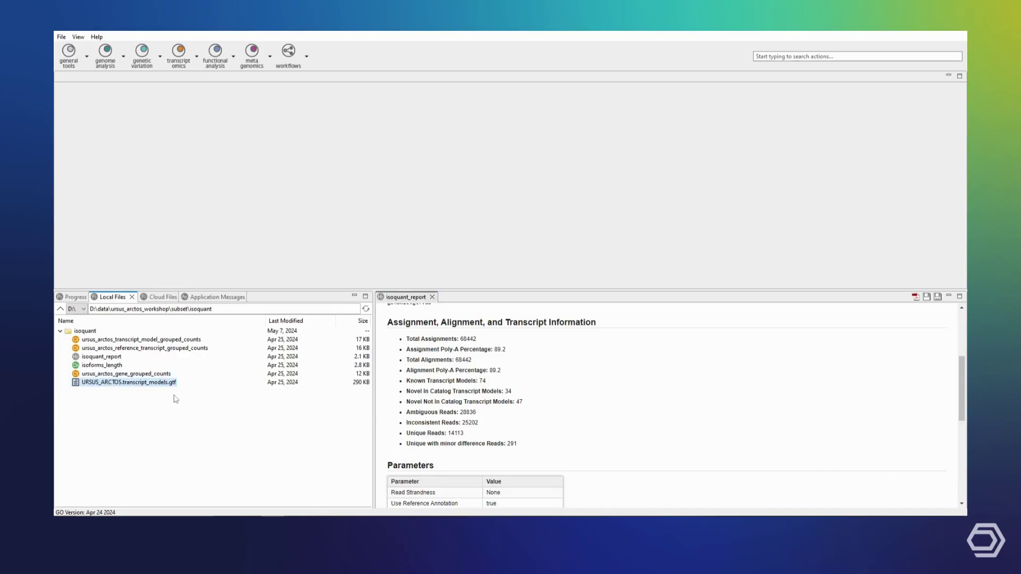
{"action": "double_click", "coordinate": [115, 366]}
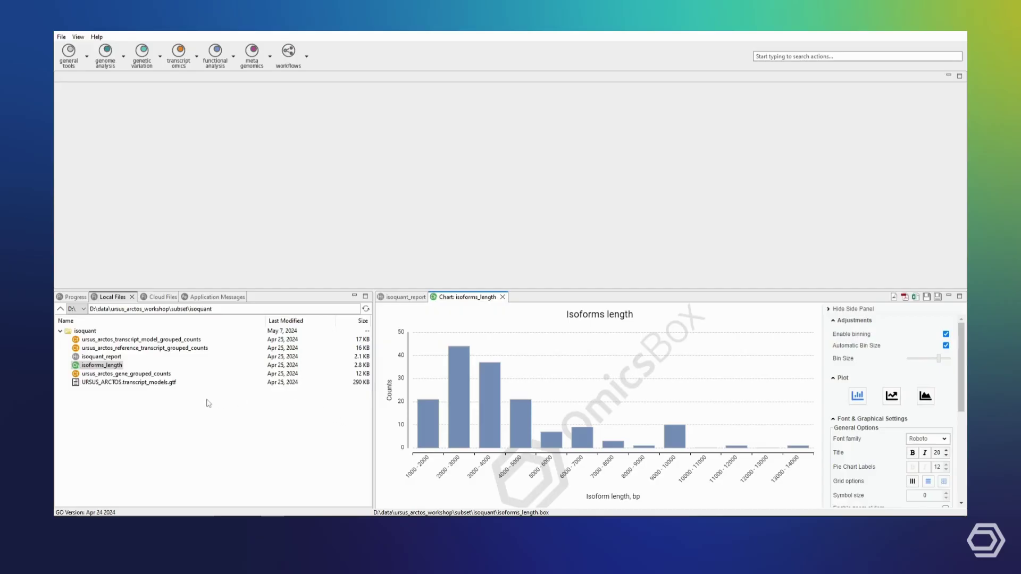
Open the three *_grouped_counts files as tables, ending with the 155-feature transcript model counts.
{"action": "double_click", "coordinate": [142, 376]}
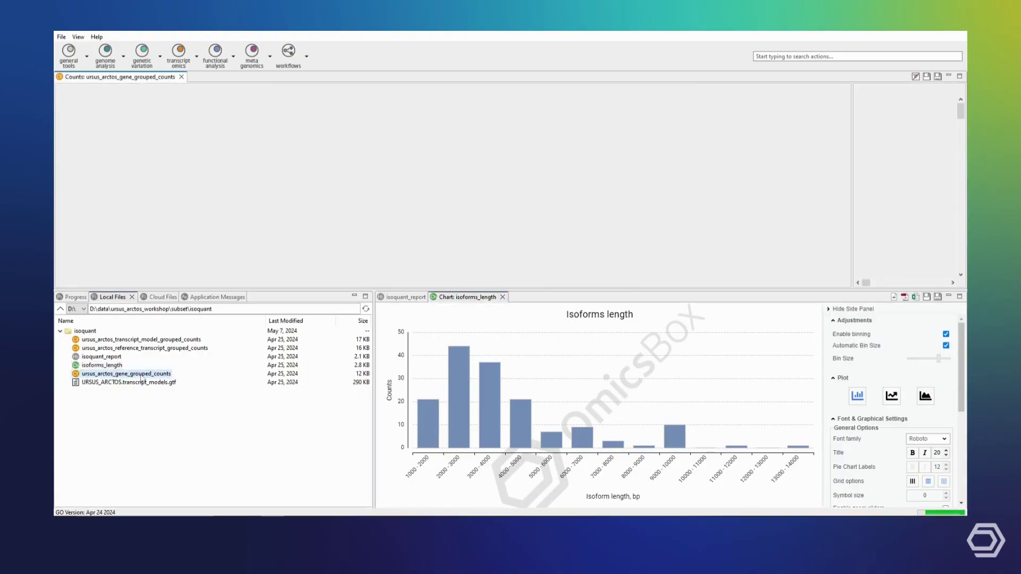
{"action": "double_click", "coordinate": [136, 349]}
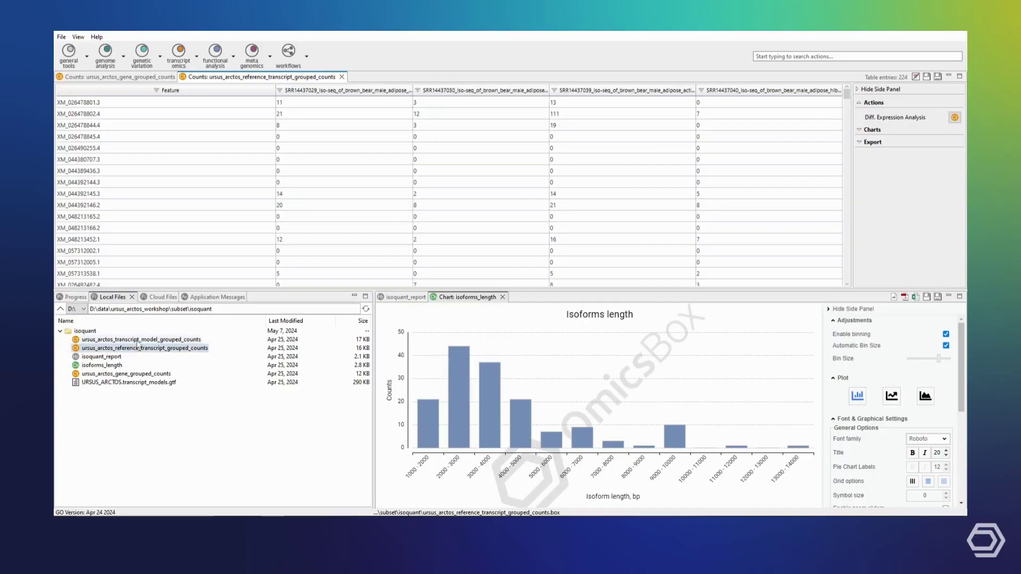
{"action": "double_click", "coordinate": [137, 341]}
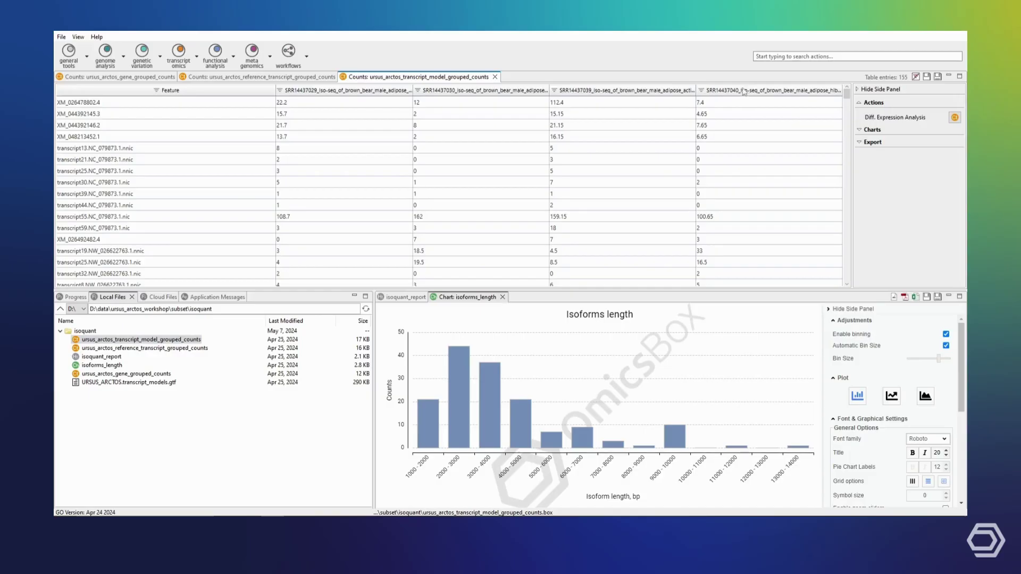
Start a Diff. Expression Analysis on the counts, then cancel it.
{"action": "left_click", "coordinate": [181, 53]}
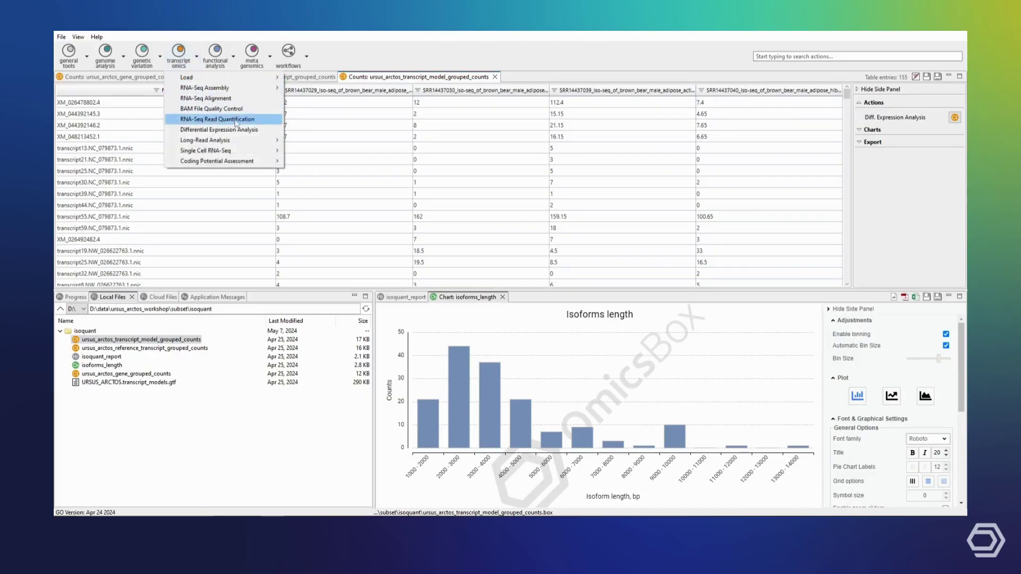
{"action": "mouse_move", "coordinate": [260, 141]}
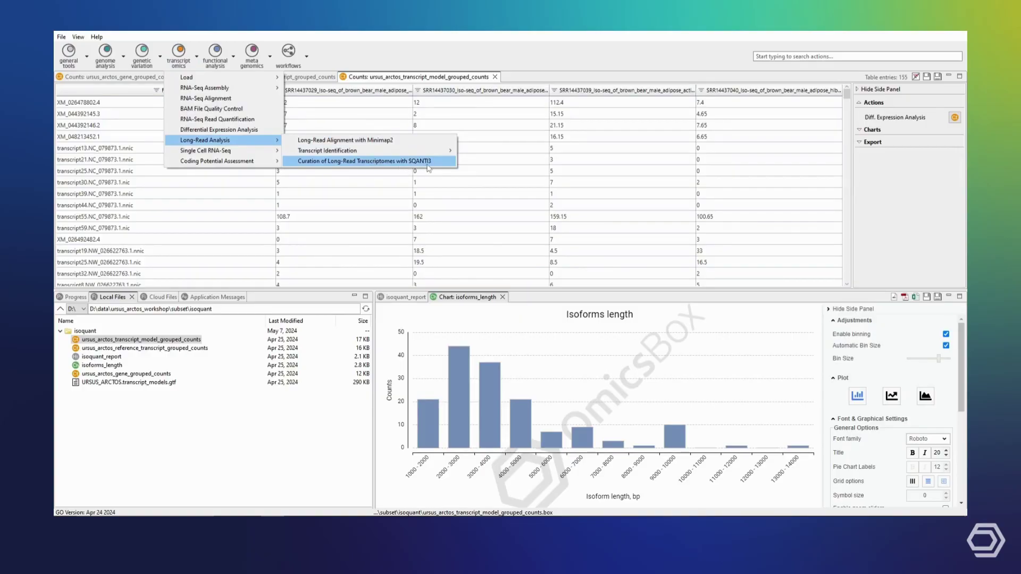
{"action": "left_click", "coordinate": [593, 66]}
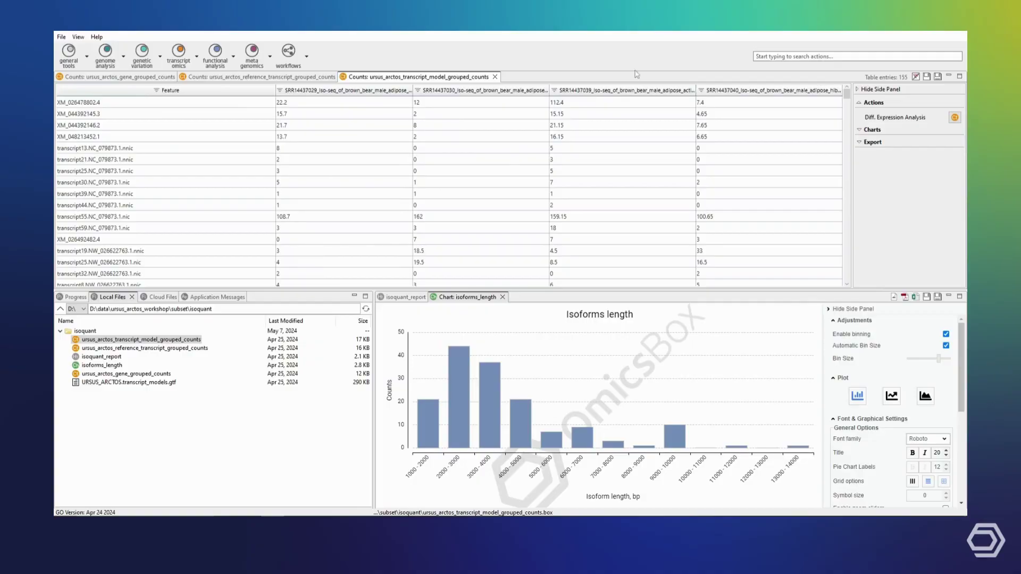
{"action": "left_click", "coordinate": [955, 118]}
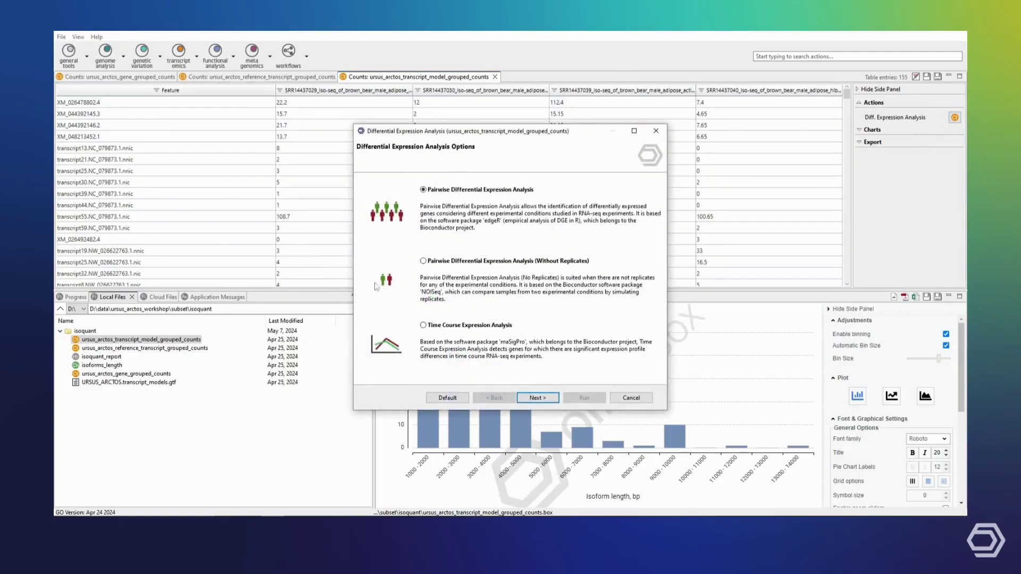
{"action": "left_click", "coordinate": [629, 398]}
Close the three count tables, the isoforms length chart and the IsoQuant report.
{"action": "left_click", "coordinate": [495, 77]}
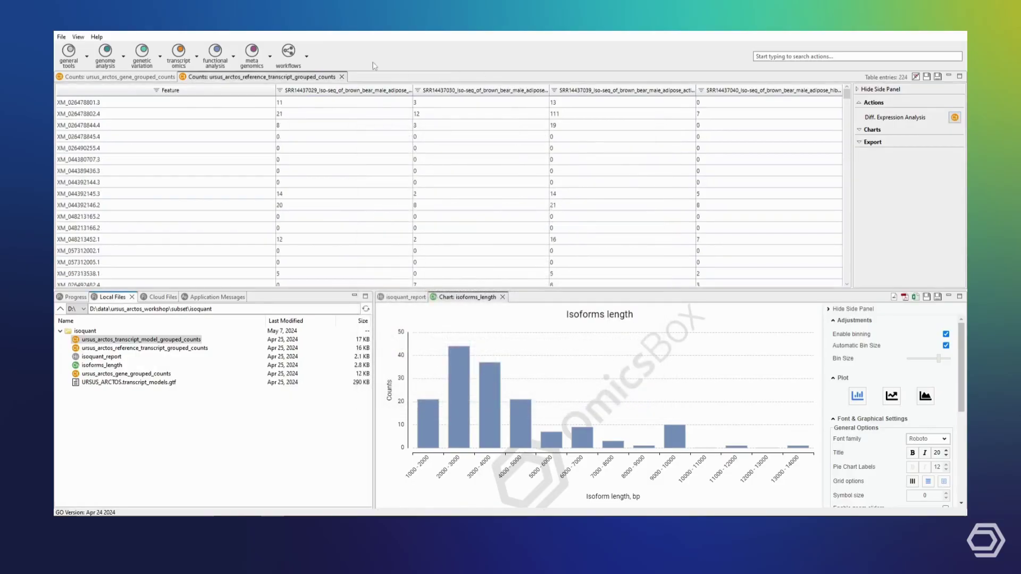
{"action": "left_click", "coordinate": [341, 77]}
{"action": "left_click", "coordinate": [183, 77]}
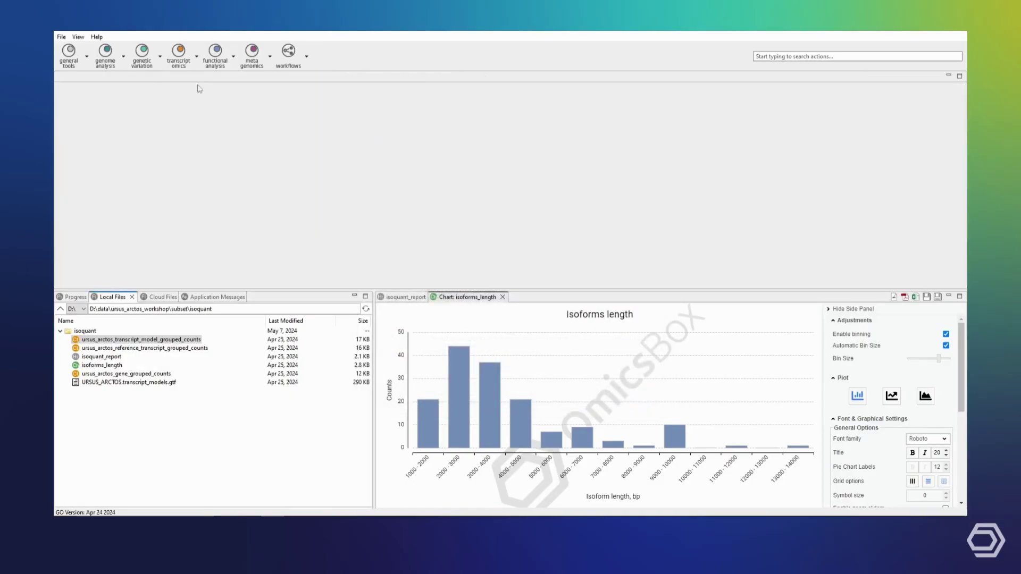
{"action": "left_click", "coordinate": [502, 297]}
{"action": "left_click", "coordinate": [461, 297]}
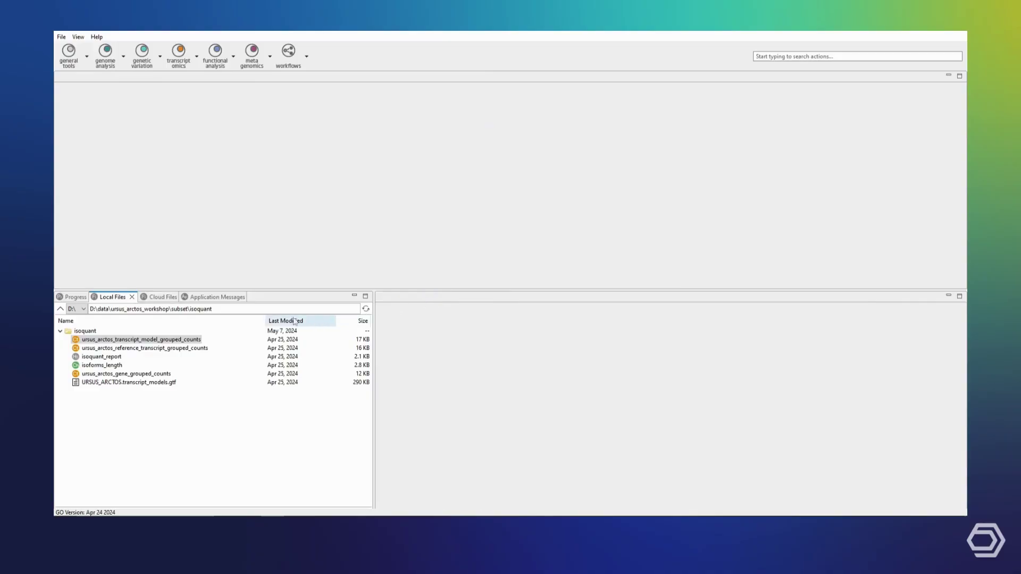
From the subset folder, relaunch IsoQuant and untick Use Reference Annotation.
{"action": "left_click", "coordinate": [60, 309]}
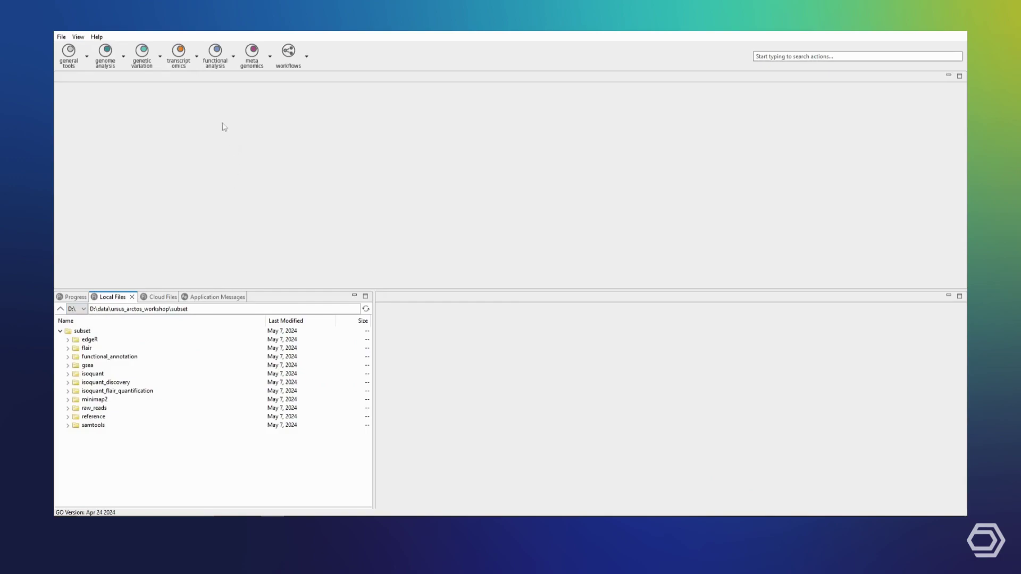
{"action": "left_click", "coordinate": [180, 59]}
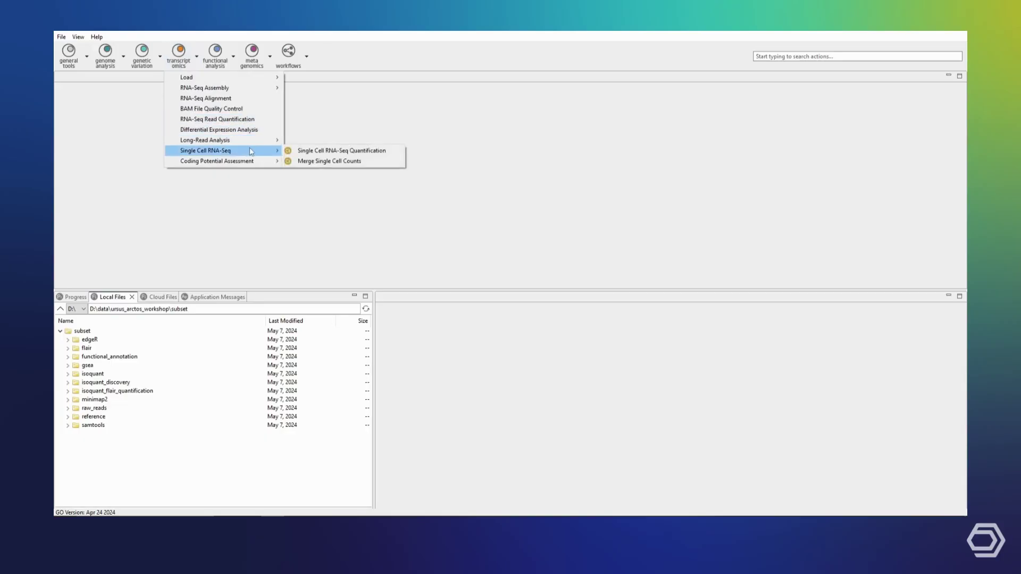
{"action": "mouse_move", "coordinate": [390, 154]}
{"action": "left_click", "coordinate": [510, 172]}
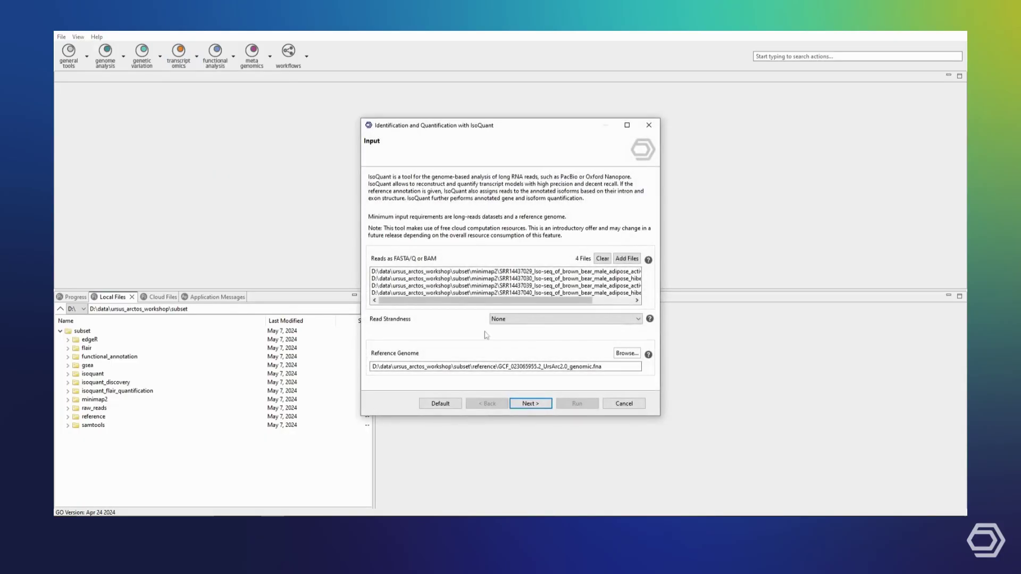
{"action": "left_click", "coordinate": [540, 403]}
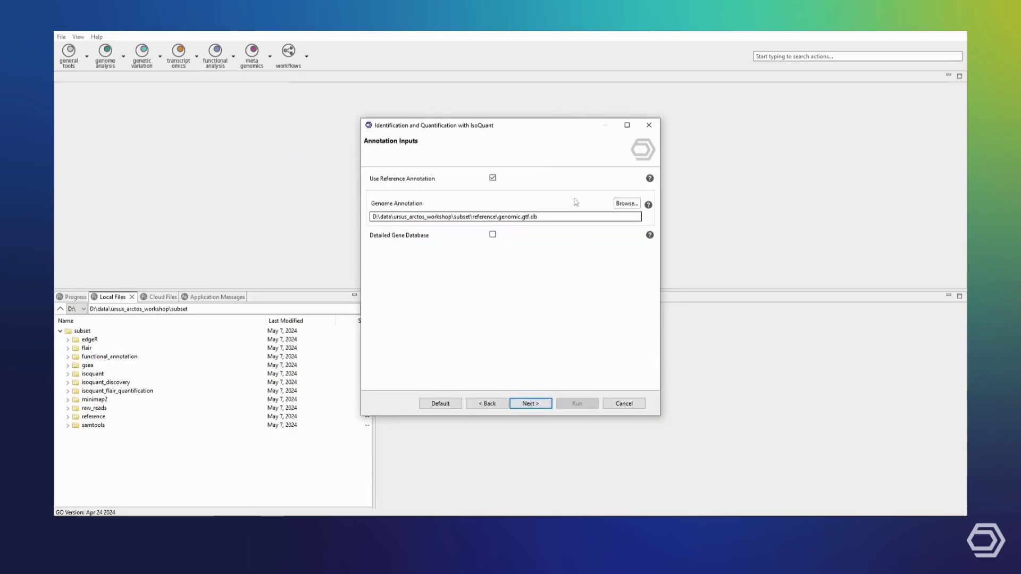
{"action": "left_click", "coordinate": [492, 179]}
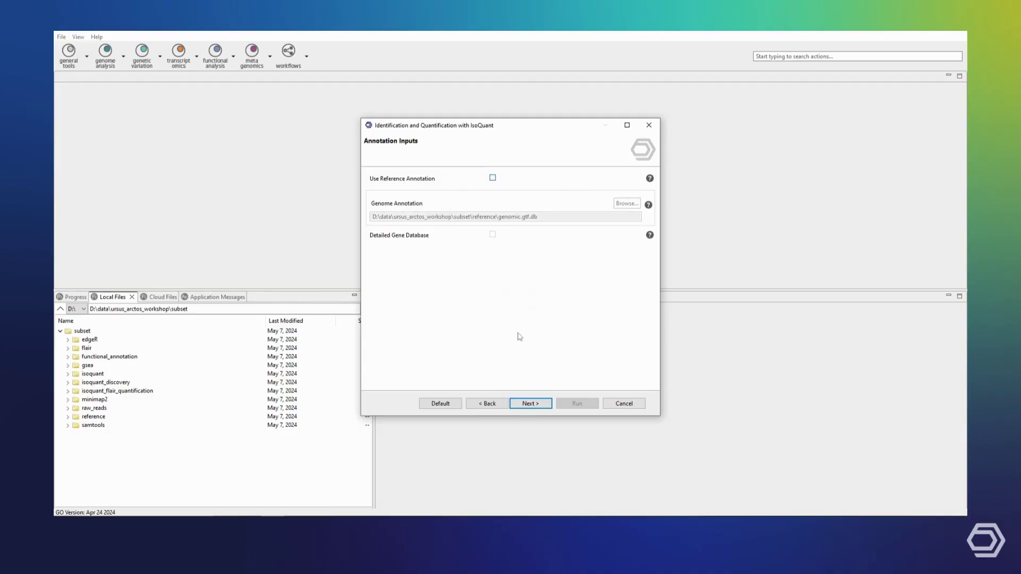
Set prefix URSUS_ARCTOS_DISCOVERY, save transcript models in isoquant_discovery, and close the wizard.
{"action": "left_click", "coordinate": [535, 403]}
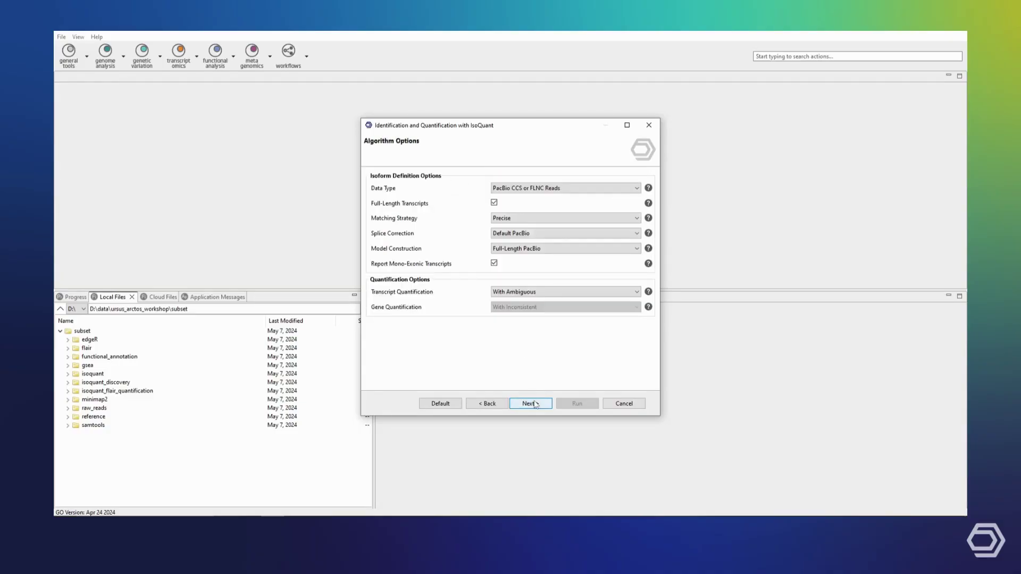
{"action": "left_click", "coordinate": [535, 403]}
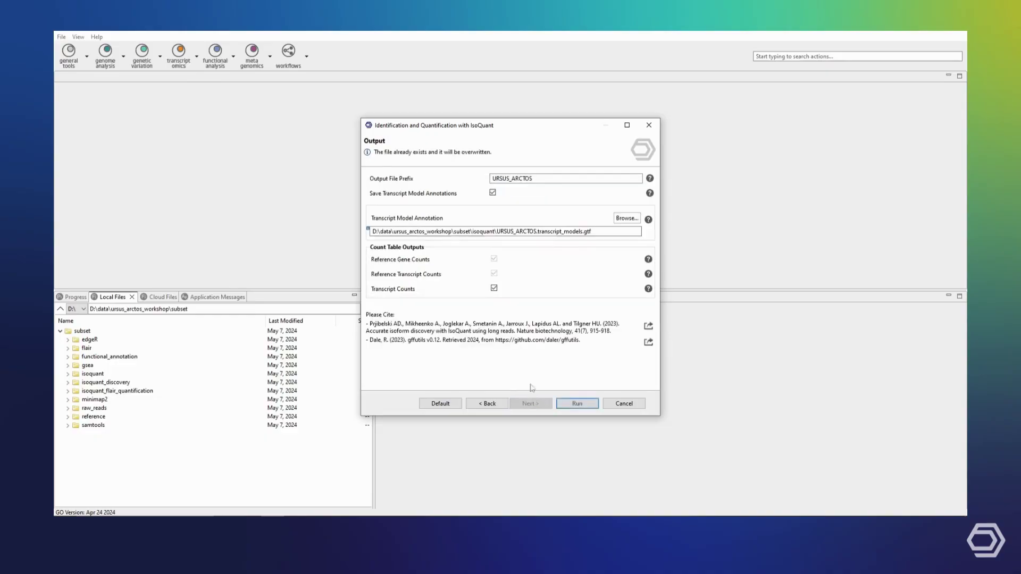
{"action": "left_click", "coordinate": [549, 178]}
{"action": "left_click", "coordinate": [627, 218]}
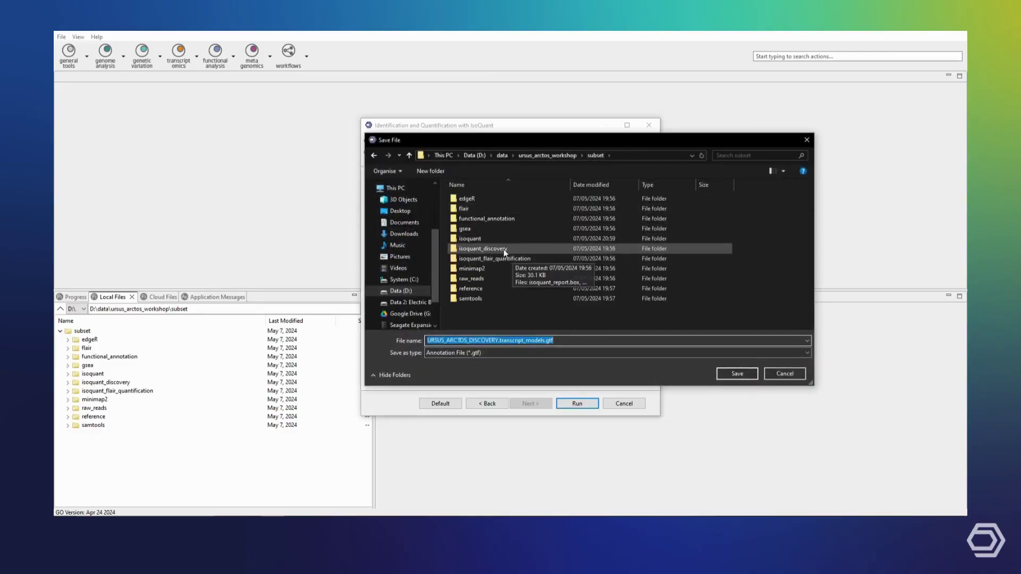
{"action": "double_click", "coordinate": [483, 248]}
{"action": "left_click", "coordinate": [737, 374]}
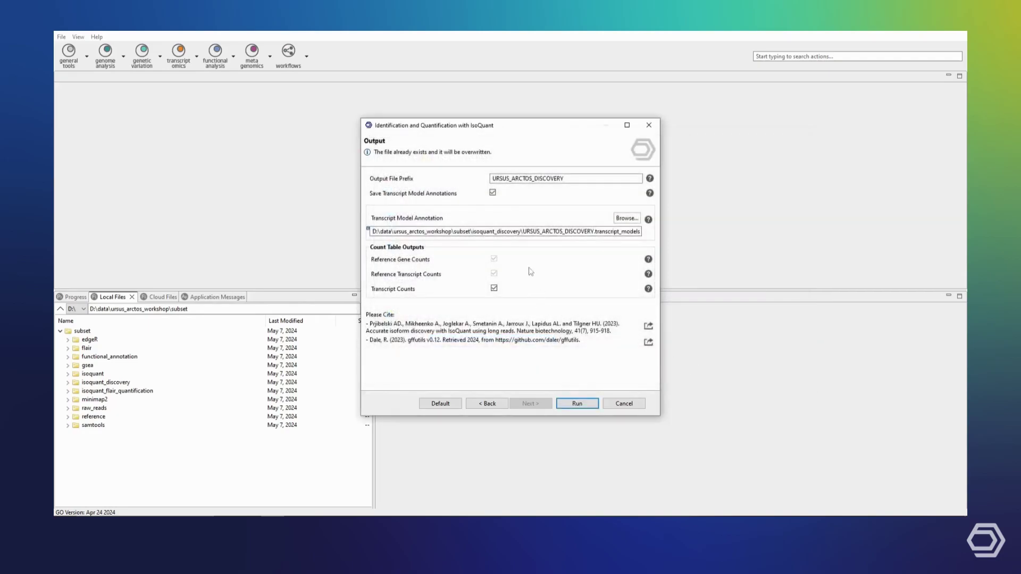
{"action": "left_click", "coordinate": [577, 403]}
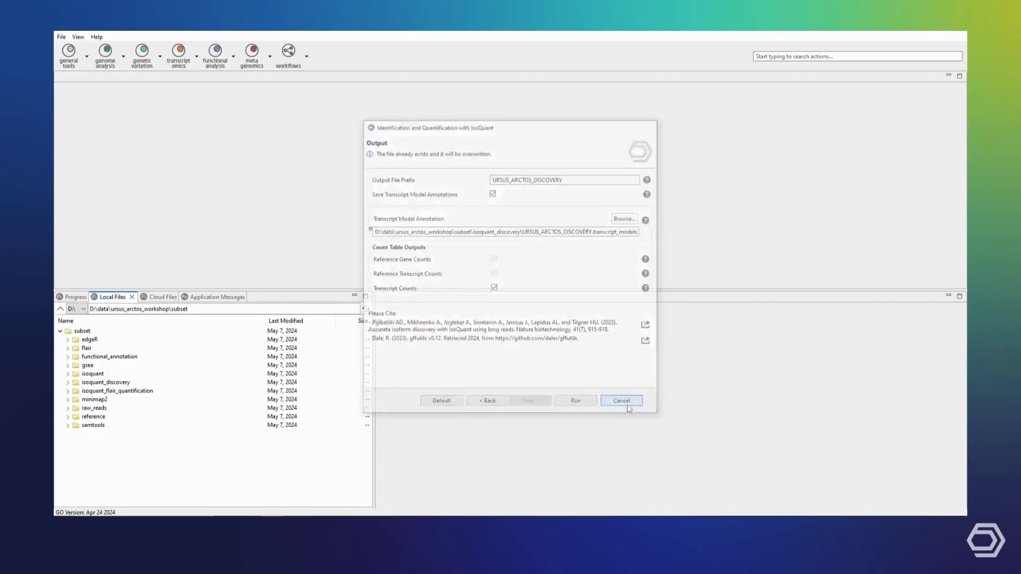
In isoquant_discovery, open the isoquant_report, isoforms_length histogram and grouped_counts table.
{"action": "double_click", "coordinate": [90, 383]}
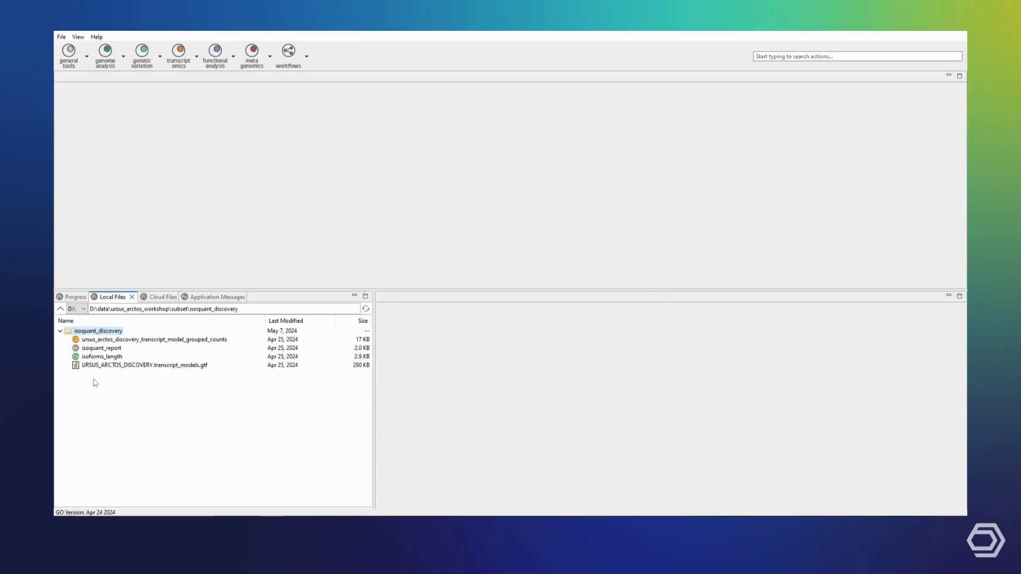
{"action": "double_click", "coordinate": [106, 348]}
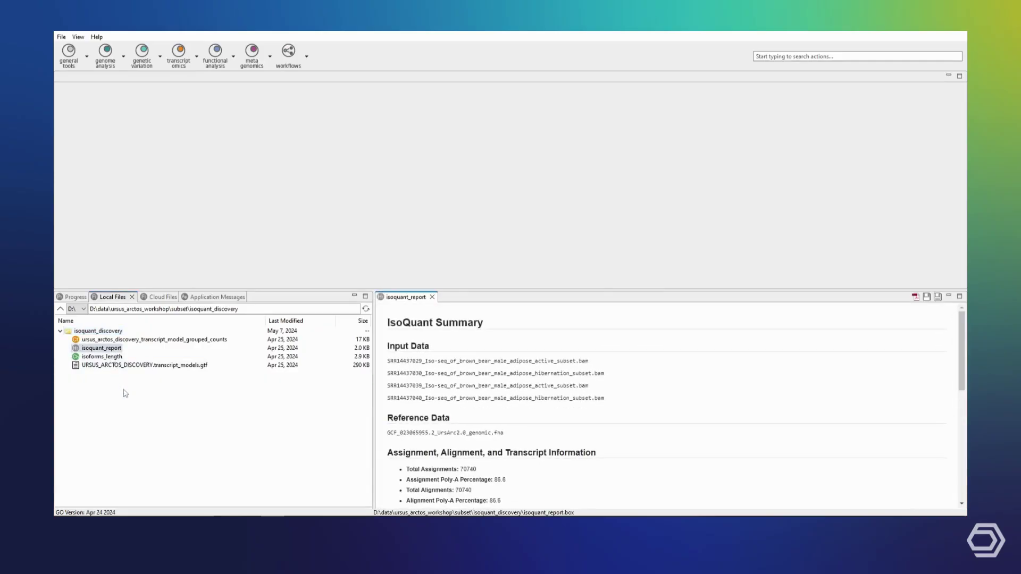
{"action": "scroll", "coordinate": [441, 428], "scroll_direction": "down", "scroll_amount": 2}
{"action": "scroll", "coordinate": [442, 428], "scroll_direction": "down", "scroll_amount": 3}
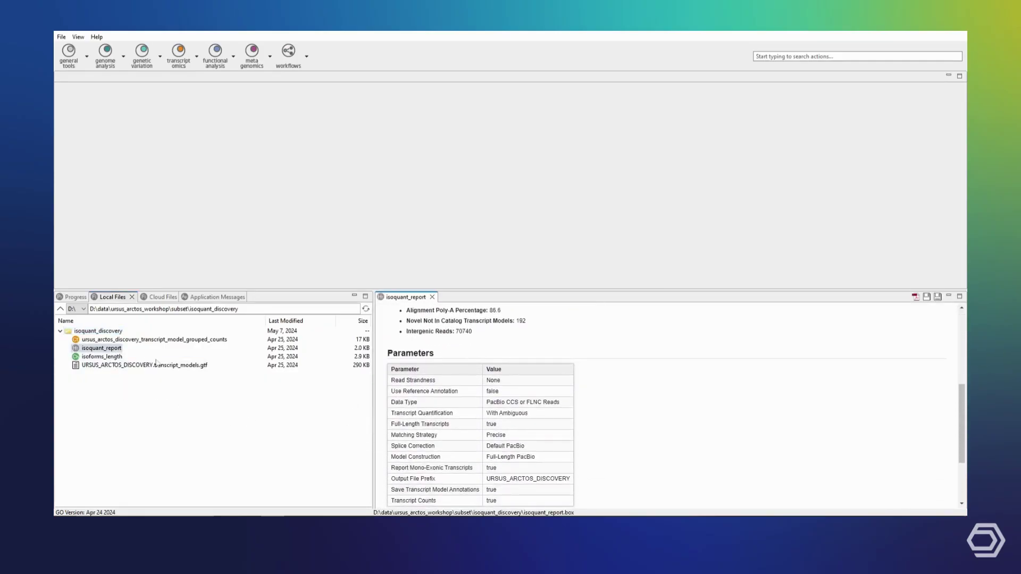
{"action": "double_click", "coordinate": [91, 357]}
{"action": "left_click", "coordinate": [90, 365]}
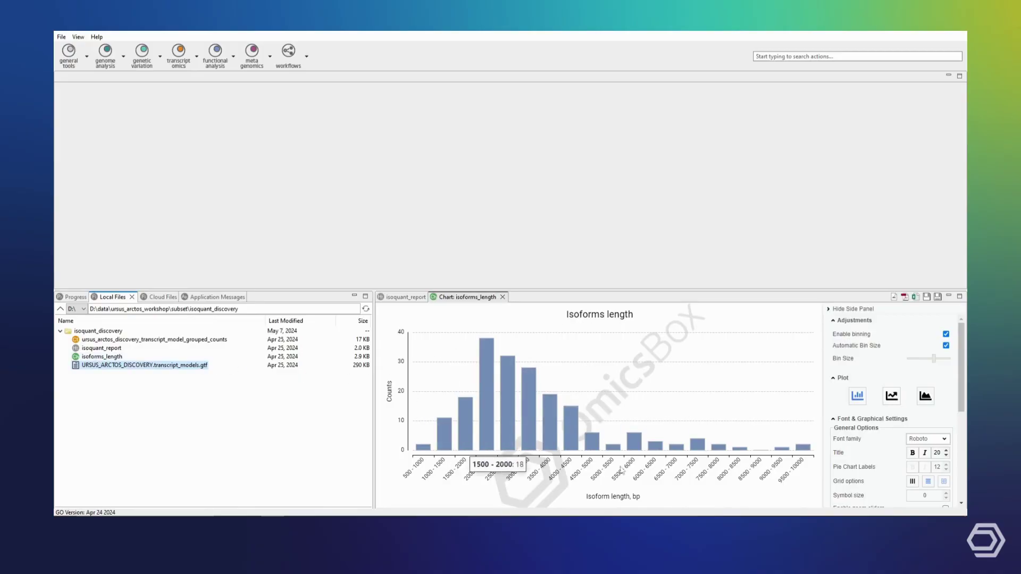
{"action": "double_click", "coordinate": [142, 340]}
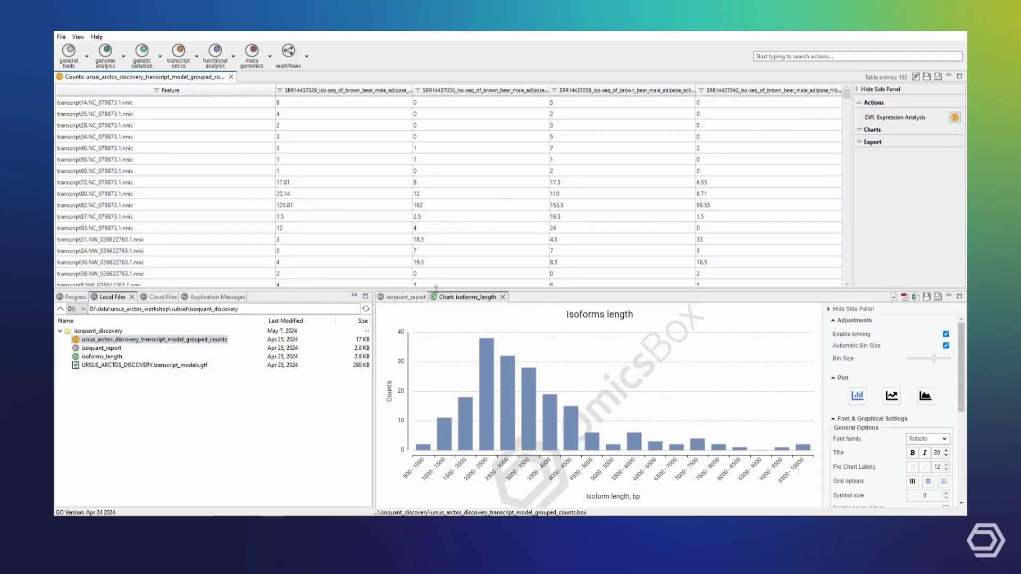
Close the isoform length chart, summary report and transcript counts table.
{"action": "left_click", "coordinate": [503, 297]}
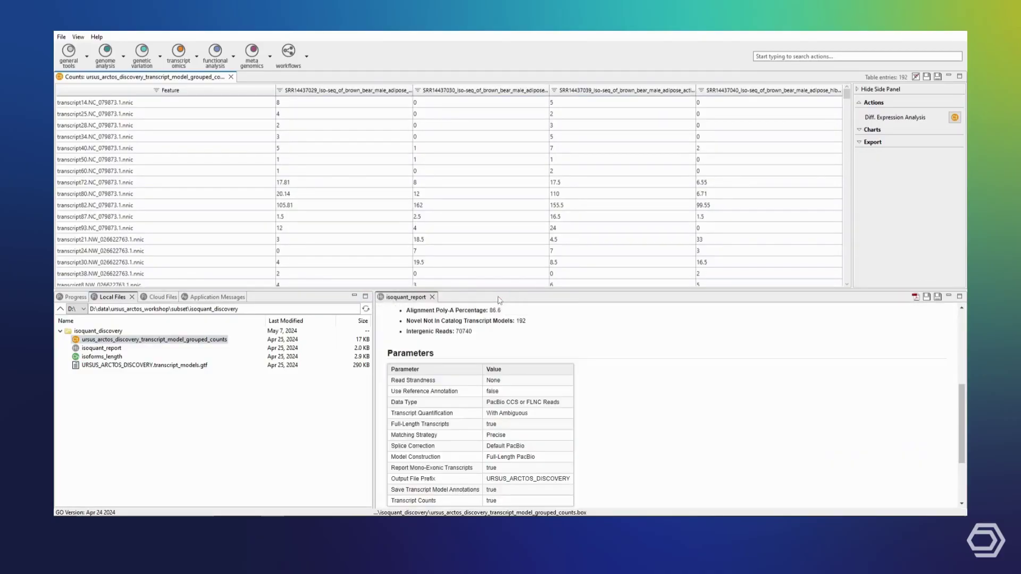
{"action": "left_click", "coordinate": [450, 297]}
{"action": "left_click", "coordinate": [231, 76]}
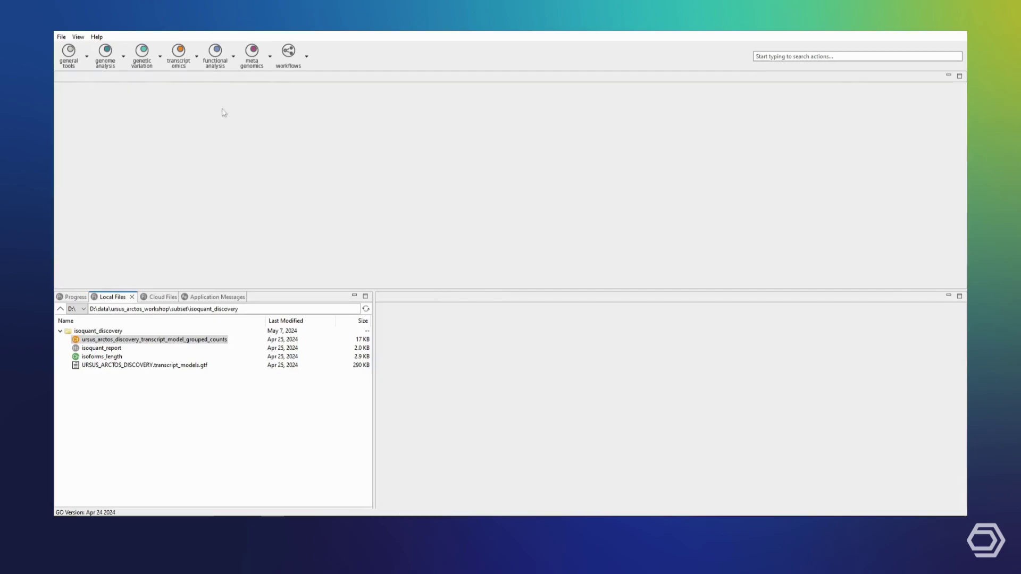
Return to subset, relaunch IsoQuant with the four BAM reads, and advance to annotation inputs.
{"action": "left_click", "coordinate": [60, 308]}
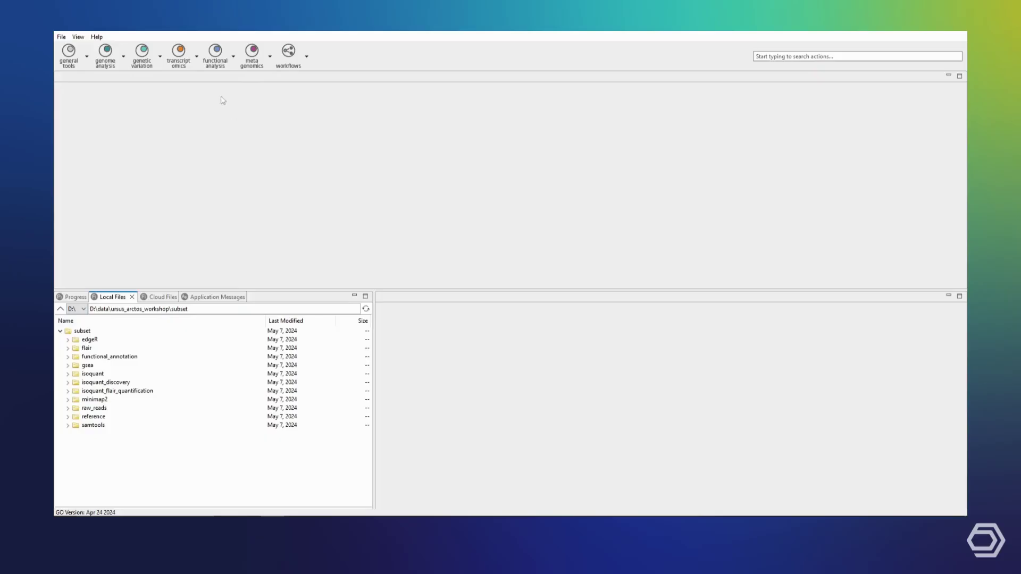
{"action": "left_click", "coordinate": [182, 62]}
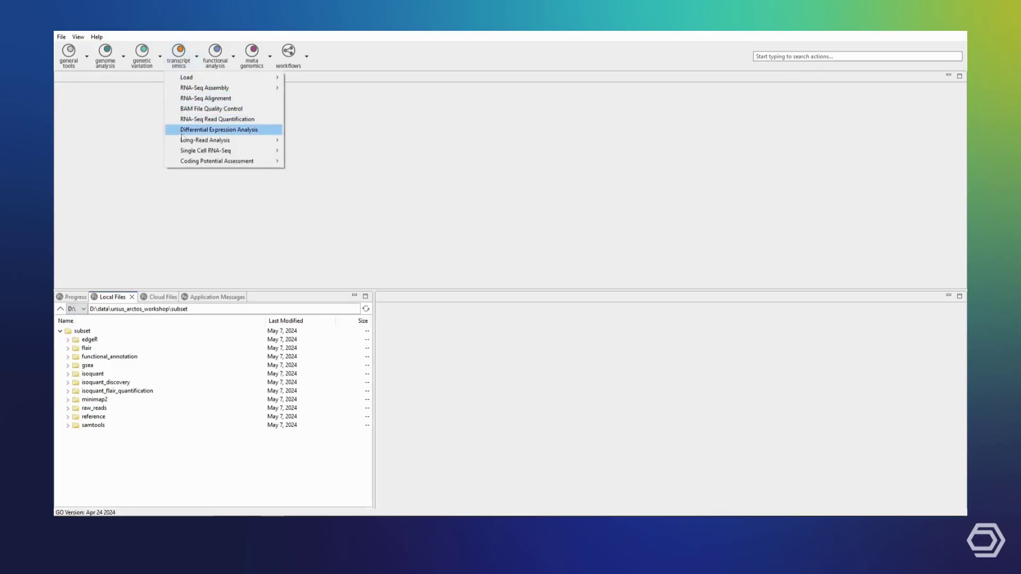
{"action": "mouse_move", "coordinate": [250, 141]}
{"action": "mouse_move", "coordinate": [445, 154]}
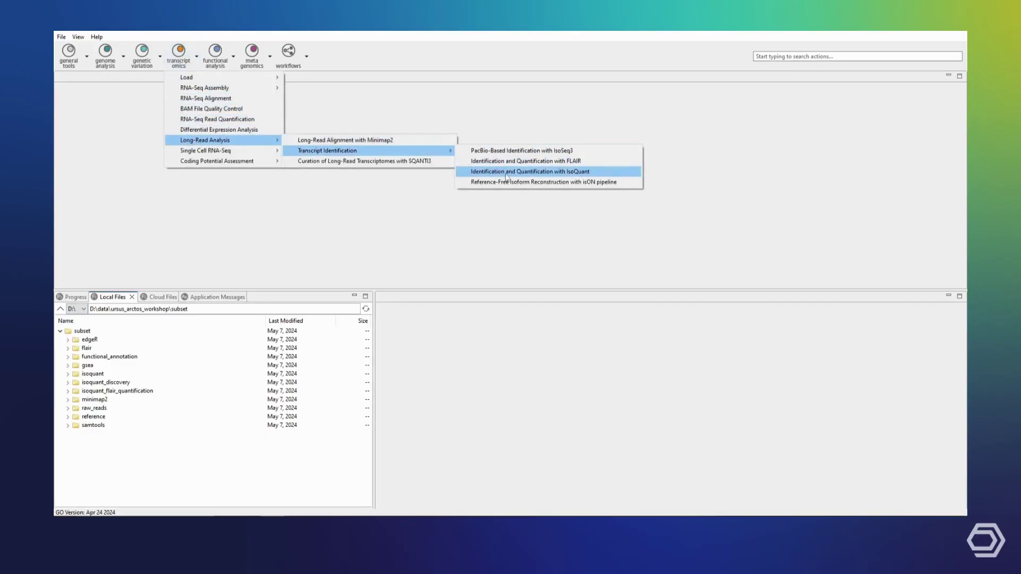
{"action": "left_click", "coordinate": [526, 172]}
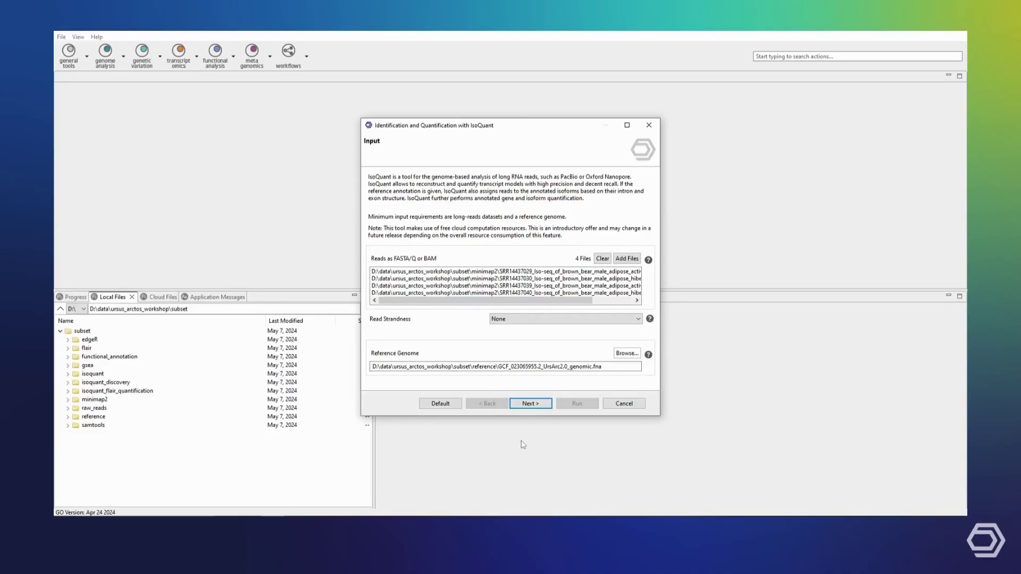
{"action": "left_click", "coordinate": [532, 405]}
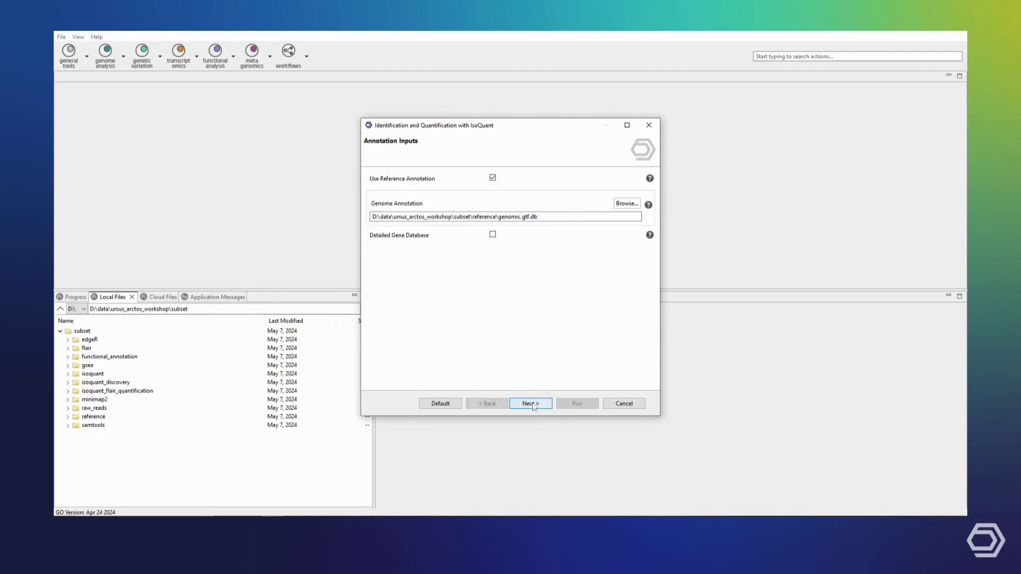
Use sq3_transcriptome.rescued.gtf from flair\sq3 as the genome annotation, filtering to GTF/GFF files.
{"action": "left_click", "coordinate": [615, 205]}
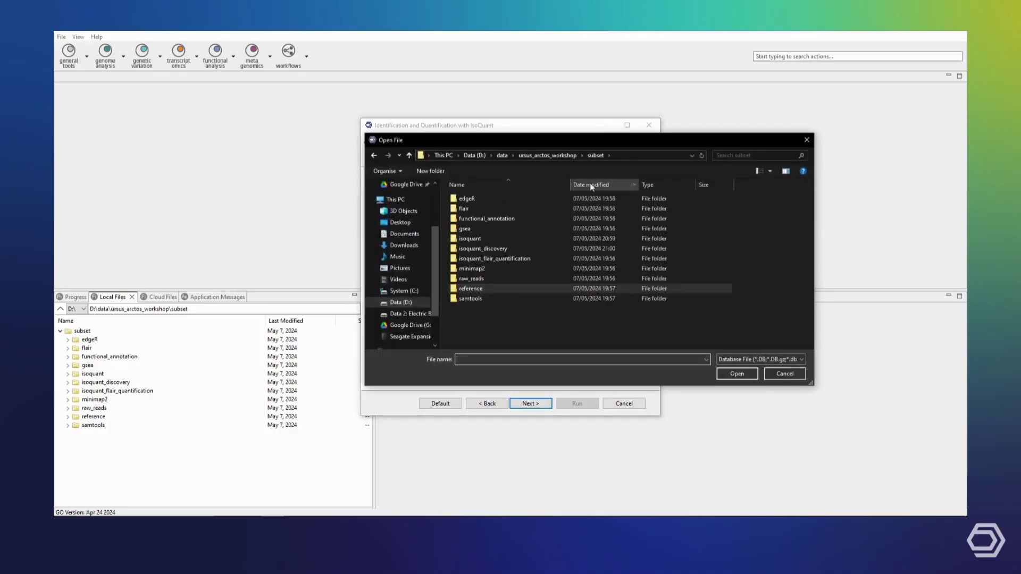
{"action": "double_click", "coordinate": [502, 207]}
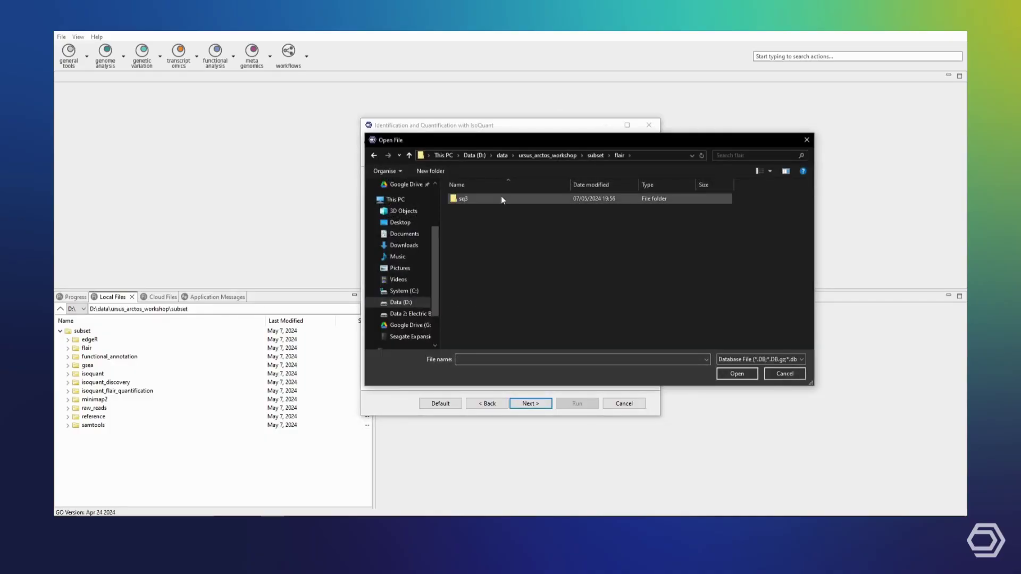
{"action": "double_click", "coordinate": [501, 200]}
{"action": "left_click", "coordinate": [732, 360]}
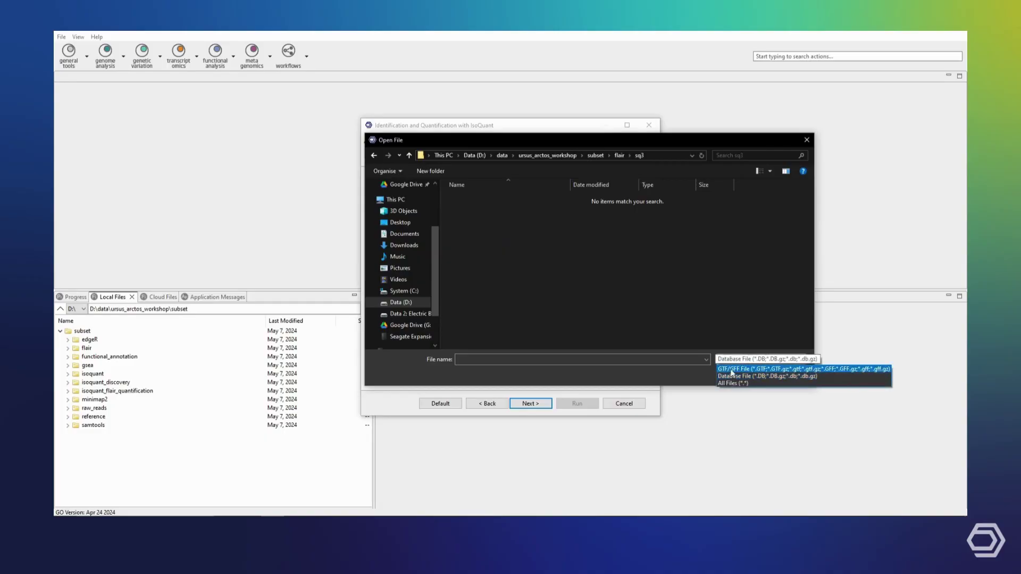
{"action": "left_click", "coordinate": [731, 369]}
{"action": "double_click", "coordinate": [502, 198]}
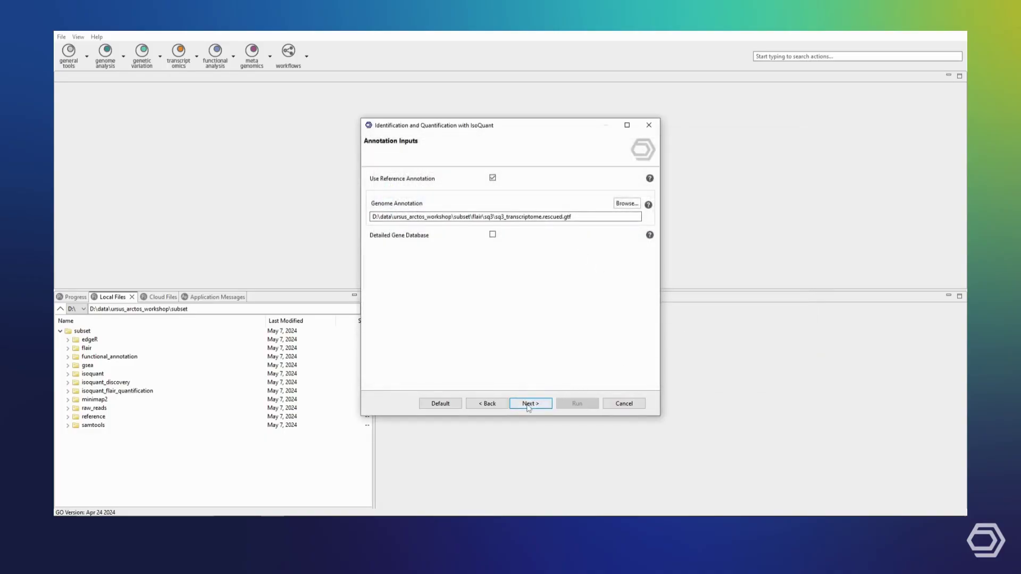
Set the output prefix to URSUS_ARCTOS_FLAIR and turn off transcript model annotations and transcript counts.
{"action": "left_click", "coordinate": [530, 404]}
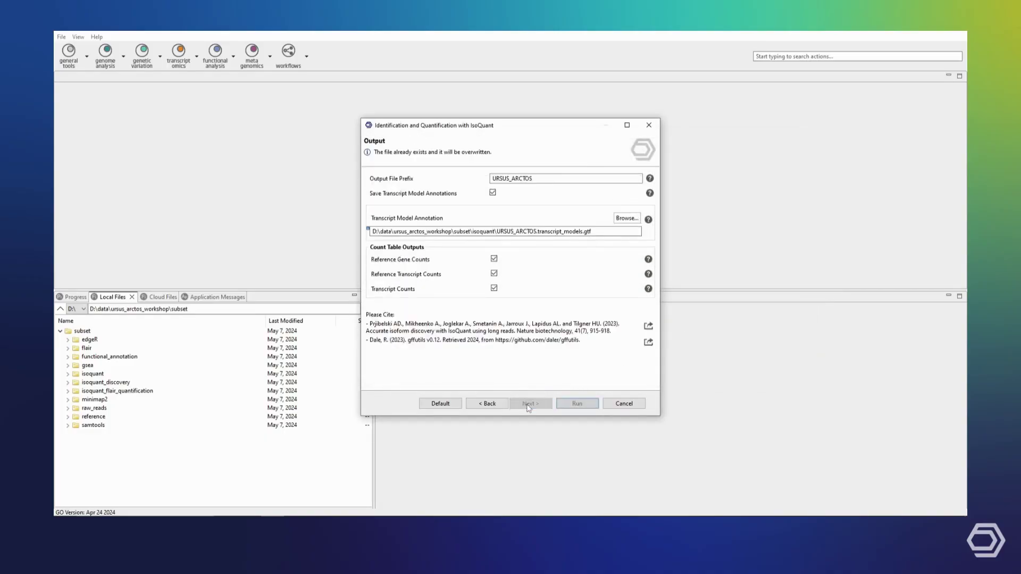
{"action": "left_click", "coordinate": [546, 178]}
{"action": "type", "text": "_FLAIR"}
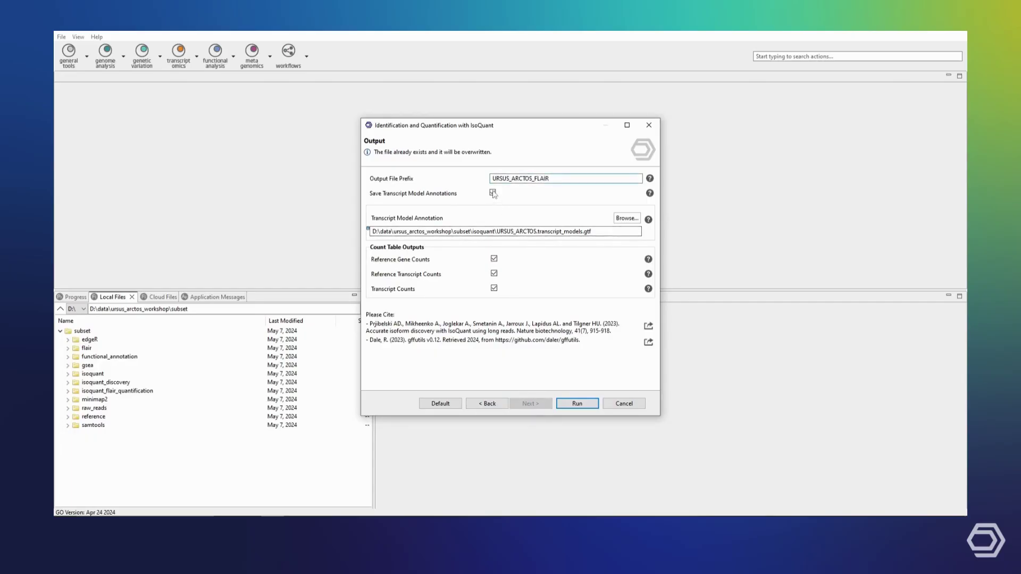
{"action": "left_click", "coordinate": [492, 194]}
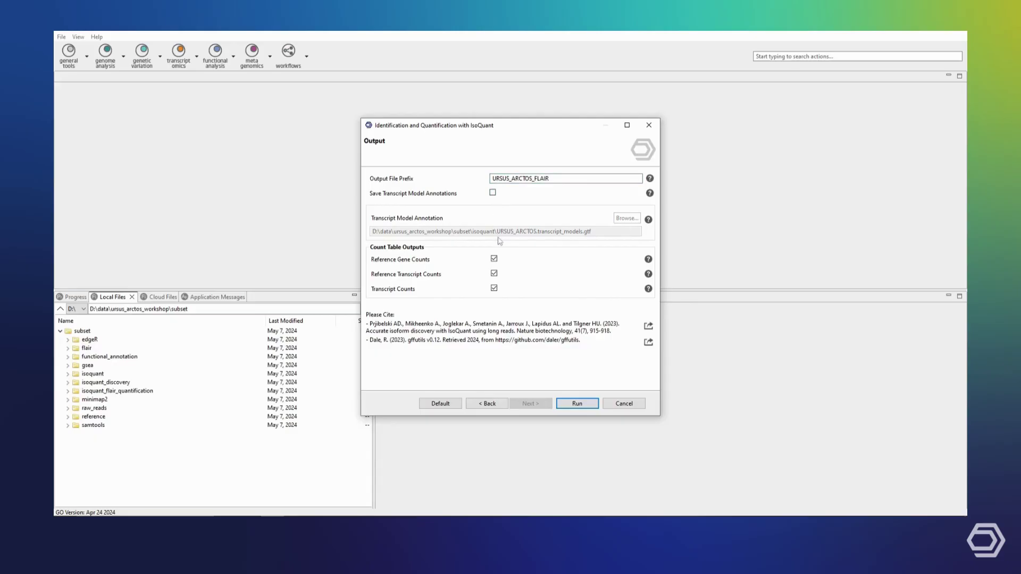
{"action": "left_click", "coordinate": [495, 289]}
Open isoquant_report, gene_grouped_counts and reference_transcript_grouped_counts from isoquant_flair_quantification.
{"action": "left_click", "coordinate": [628, 404]}
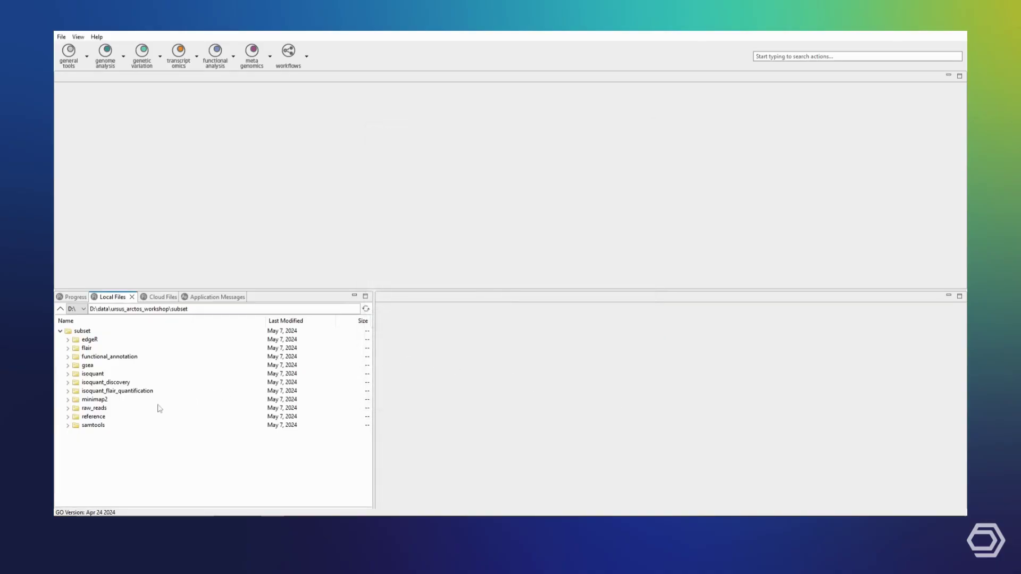
{"action": "double_click", "coordinate": [114, 390]}
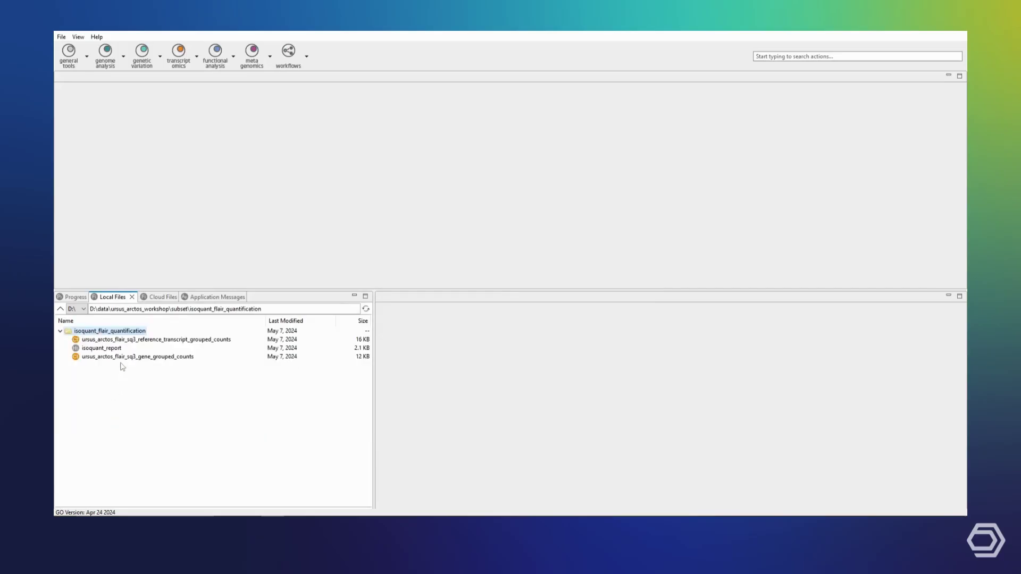
{"action": "double_click", "coordinate": [117, 348]}
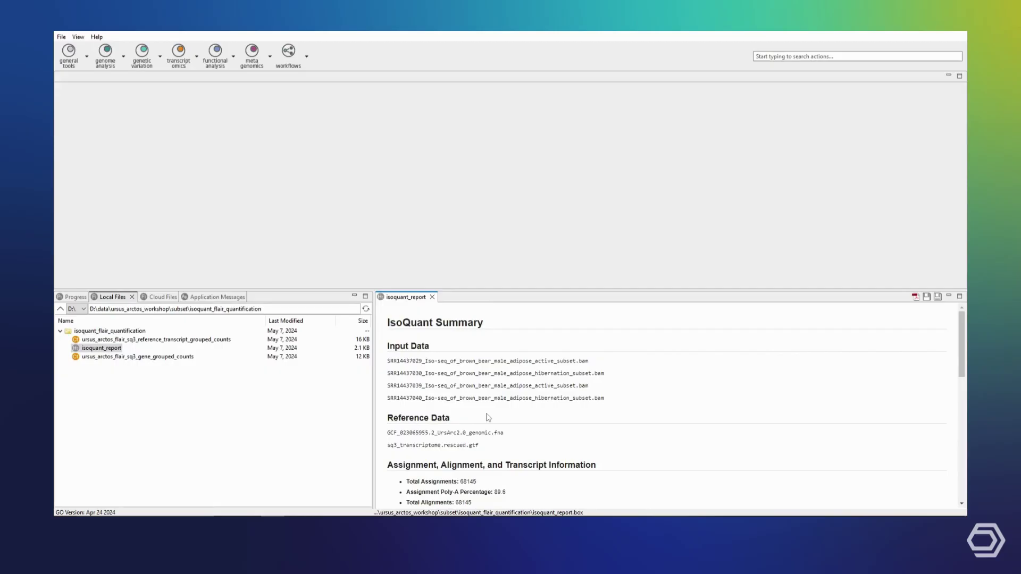
{"action": "scroll", "coordinate": [488, 417], "scroll_direction": "down", "scroll_amount": 5}
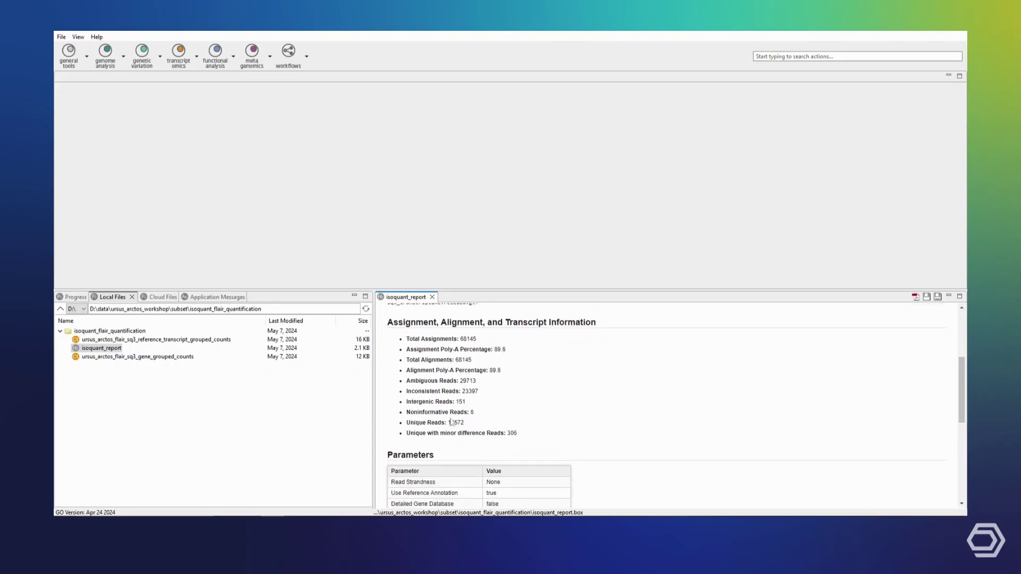
{"action": "double_click", "coordinate": [138, 358]}
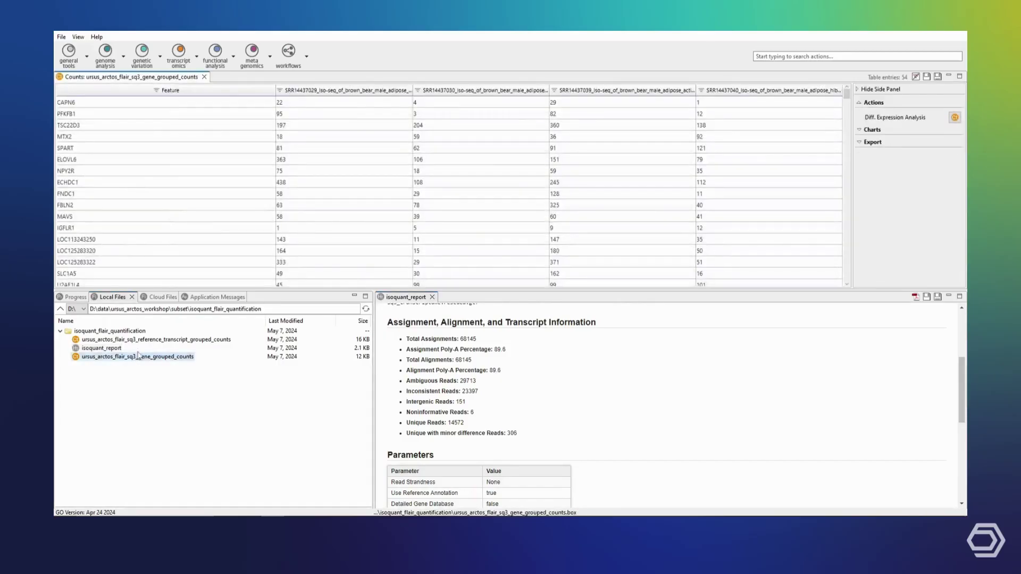
{"action": "double_click", "coordinate": [144, 340]}
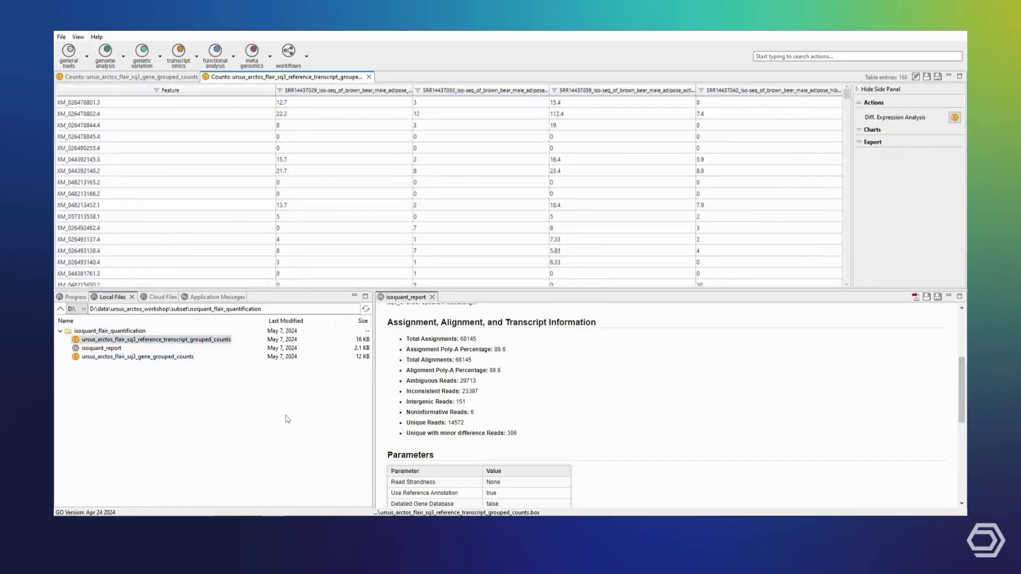